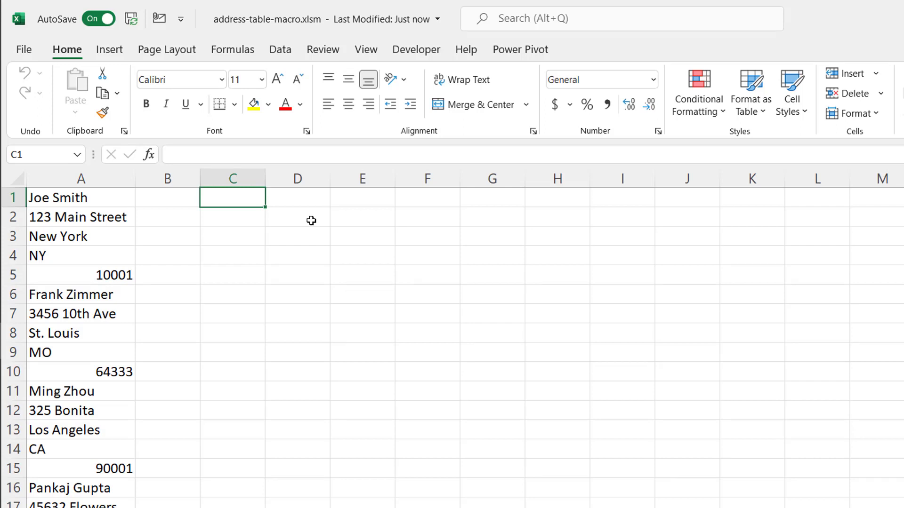
Copy the first address in A1:A5 and paste it transposed into C1:G1.
left_click_drag(97, 198, 73, 466)
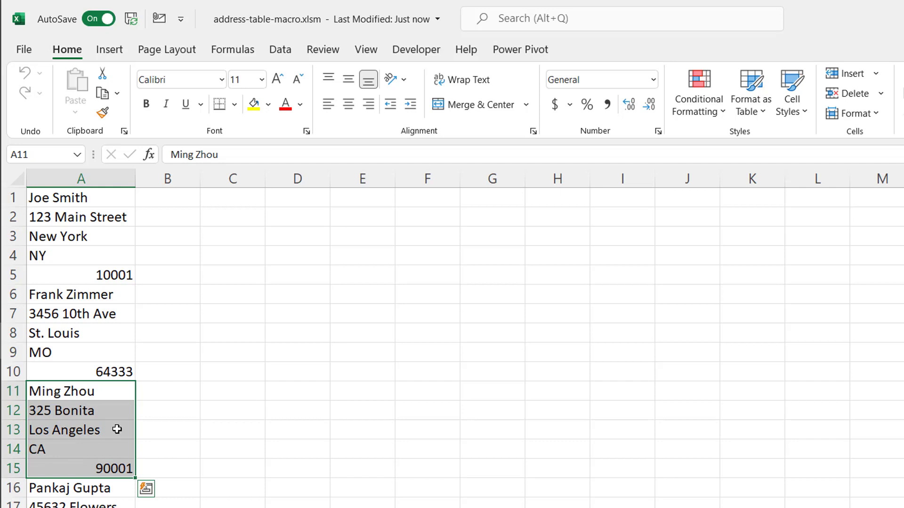
left_click_drag(92, 199, 93, 281)
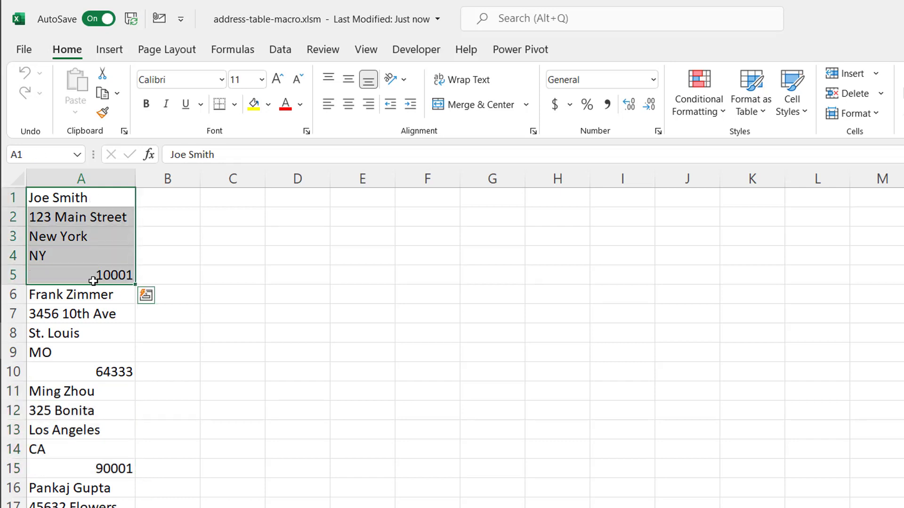
key("ctrl+c")
left_click(238, 200)
right_click(238, 202)
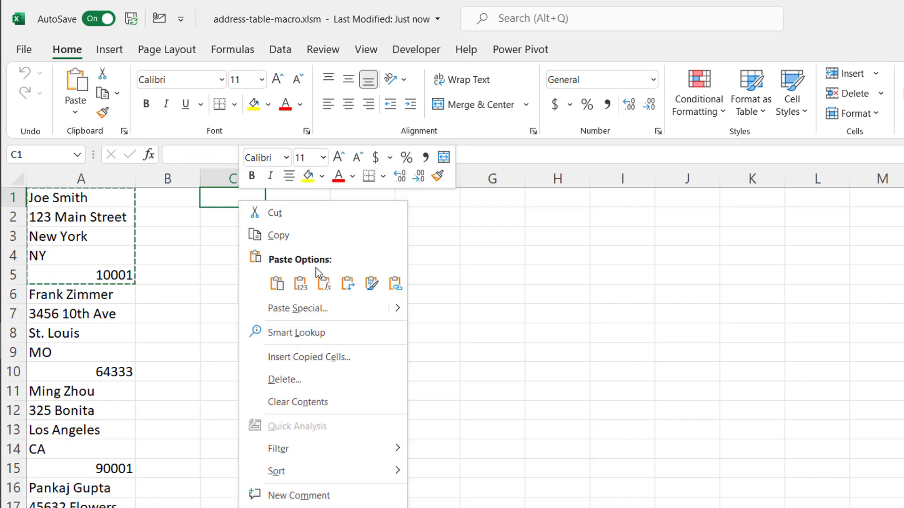
left_click(348, 283)
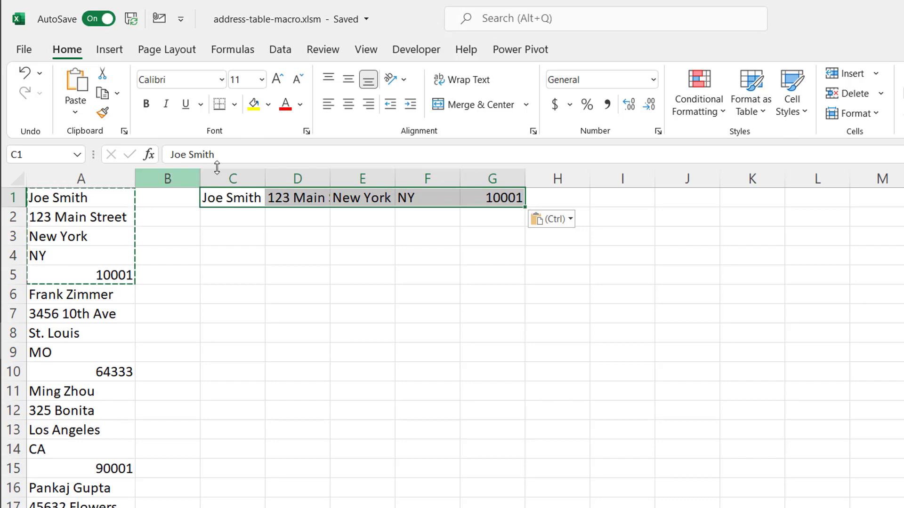
Delete columns C through G to clear the test paste.
left_click_drag(231, 178, 489, 184)
right_click(489, 184)
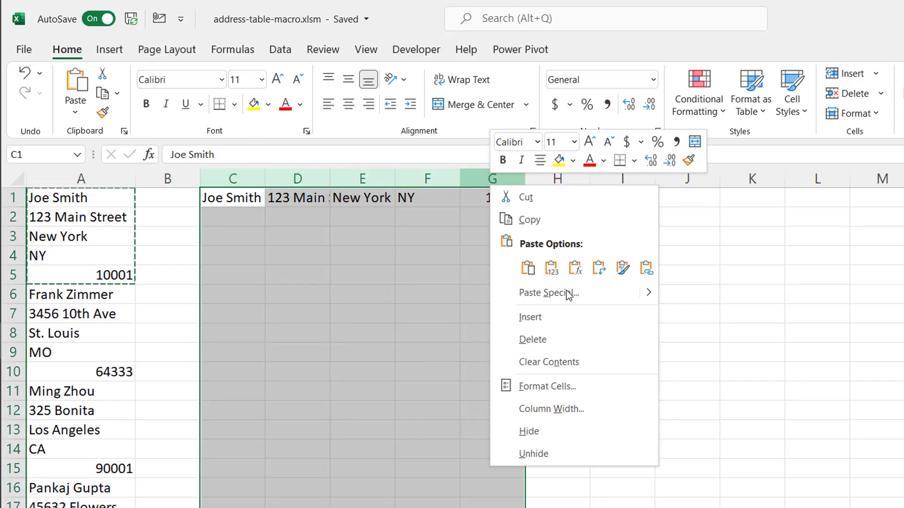
left_click(540, 341)
left_click(298, 298)
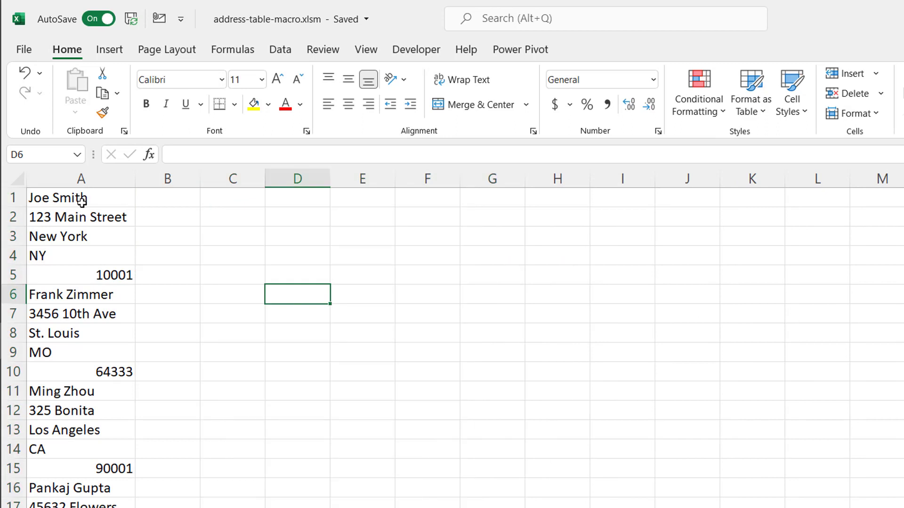
Confirm Developer is checked under Customize the Ribbon and show the Developer tab.
left_click(406, 51)
left_click(356, 50)
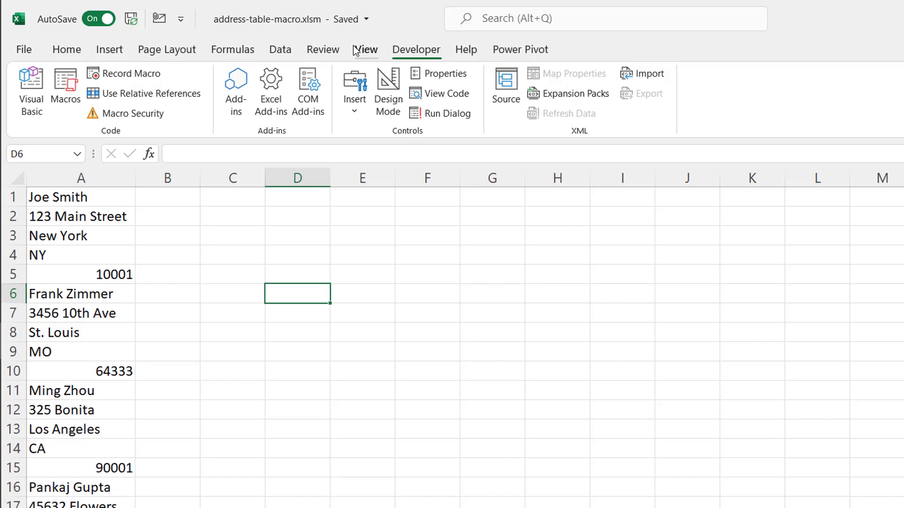
right_click(353, 45)
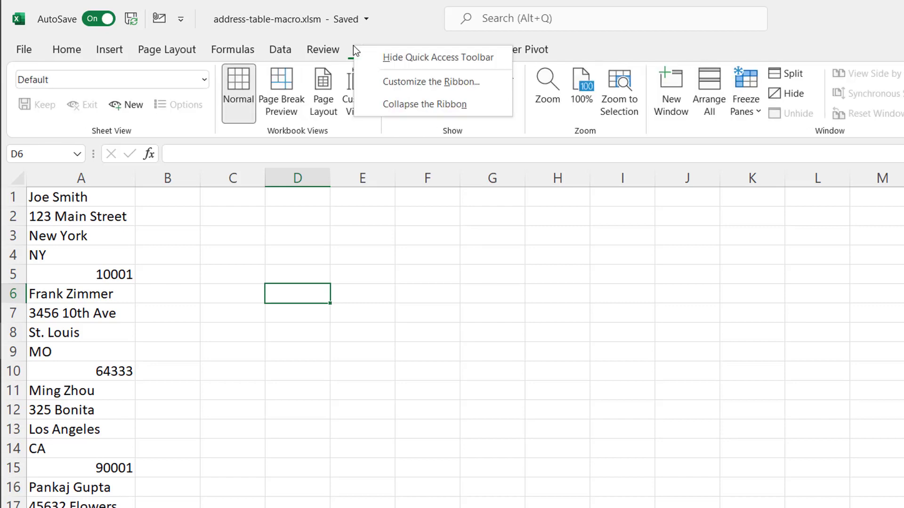
left_click(414, 84)
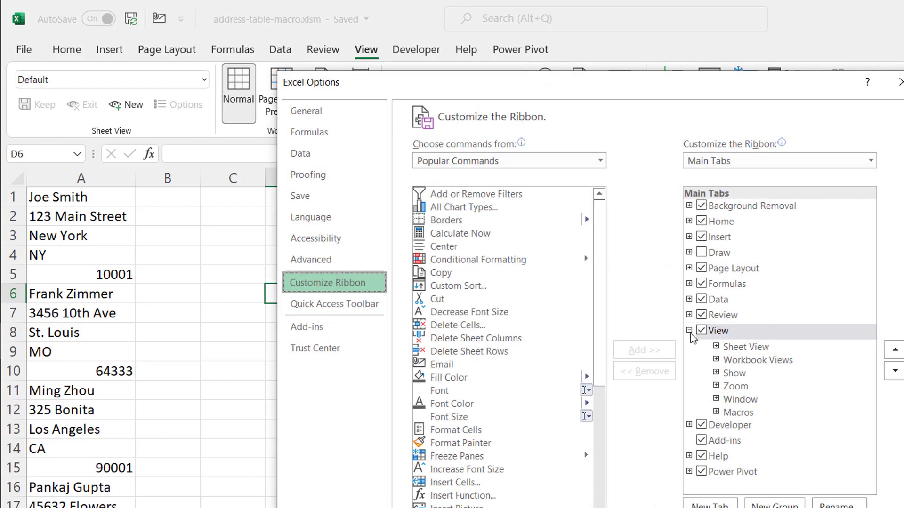
left_click(689, 425)
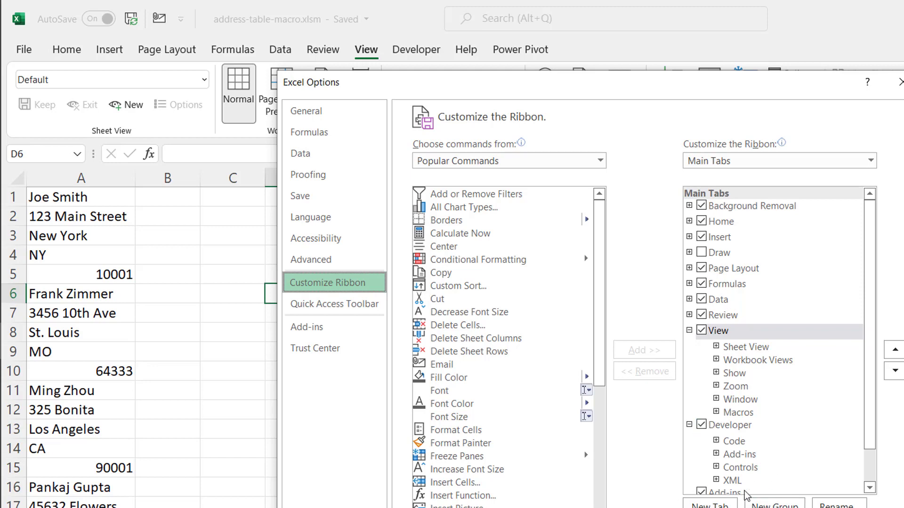
left_click(780, 495)
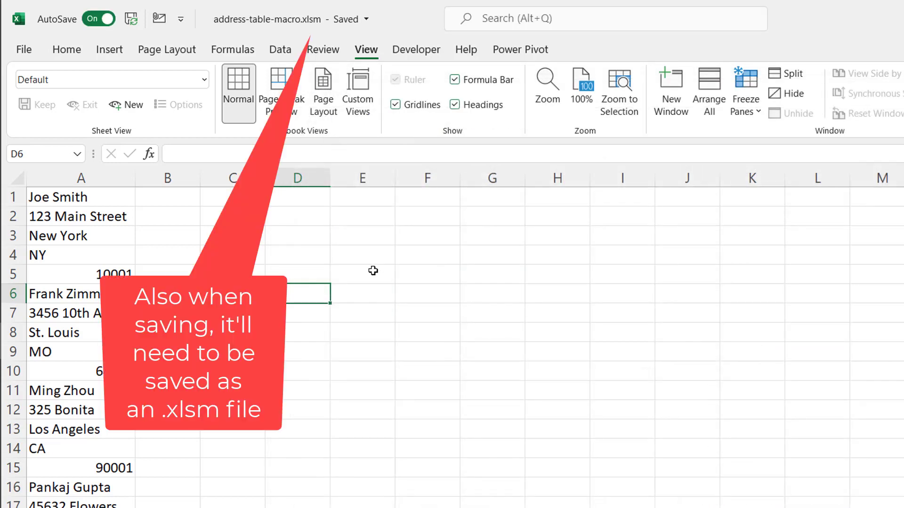
left_click(410, 50)
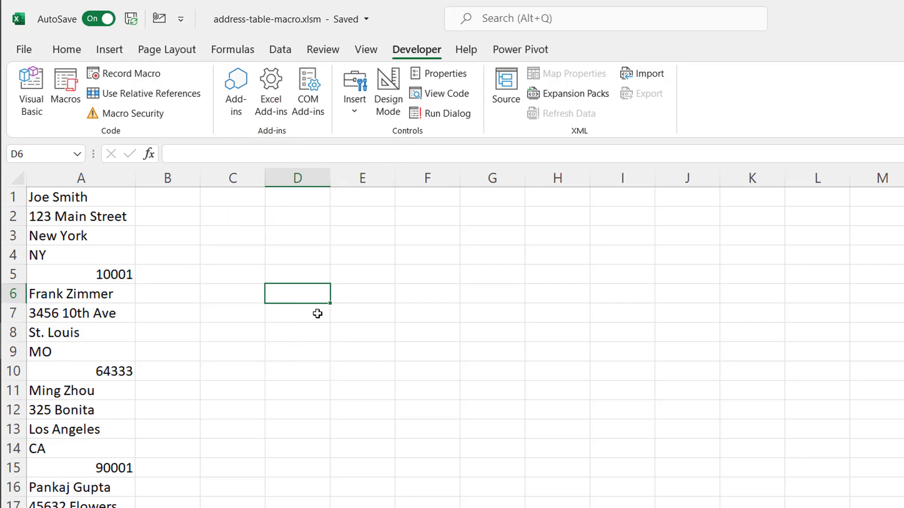
Start recording Macro1 from cell A1 with Use Relative References turned on.
left_click(147, 79)
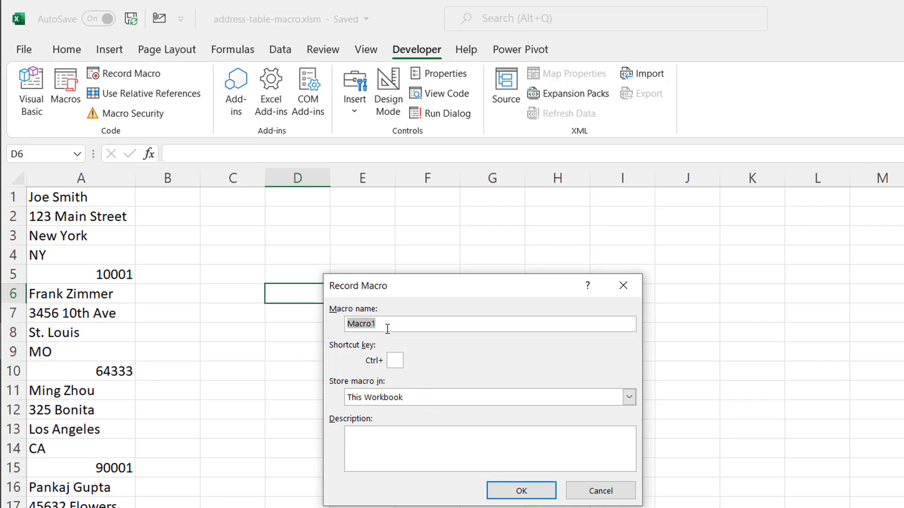
left_click(520, 492)
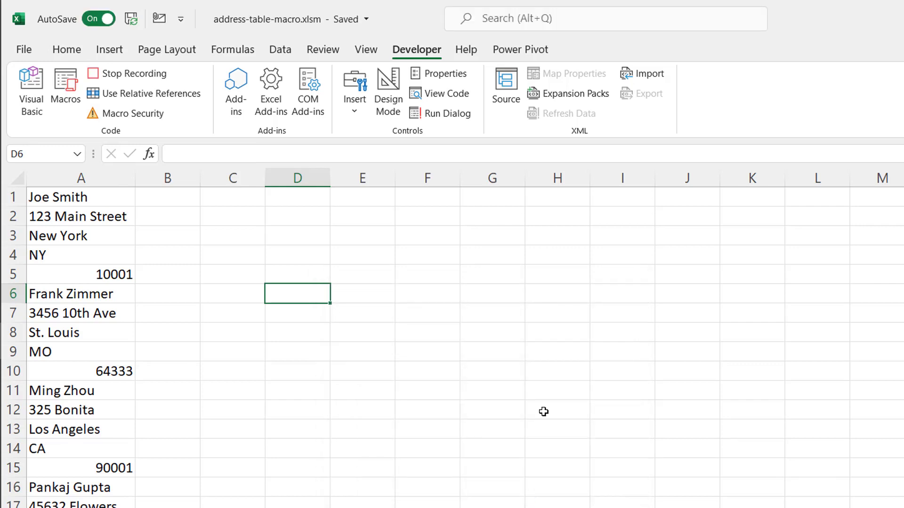
left_click(106, 197)
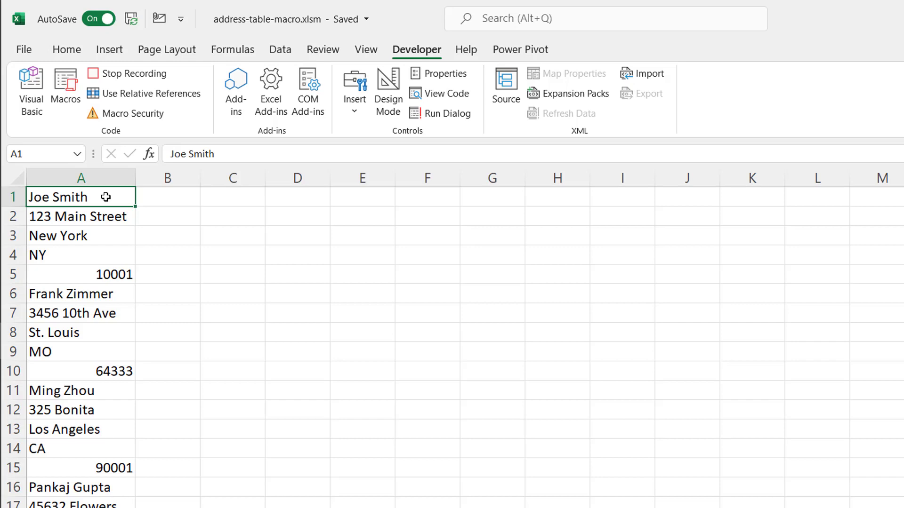
left_click(173, 97)
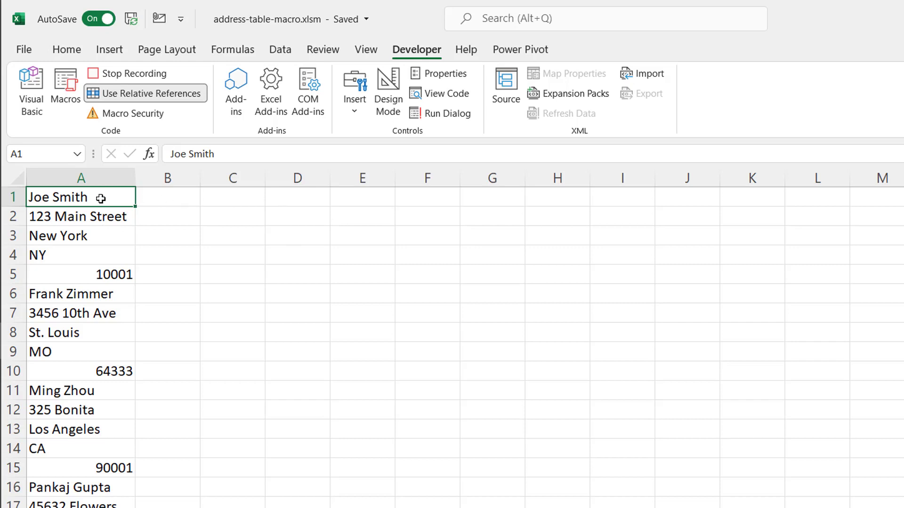
Copy A1:A5, paste it transposed at C1, select A6, and stop recording.
left_click_drag(100, 198, 106, 275)
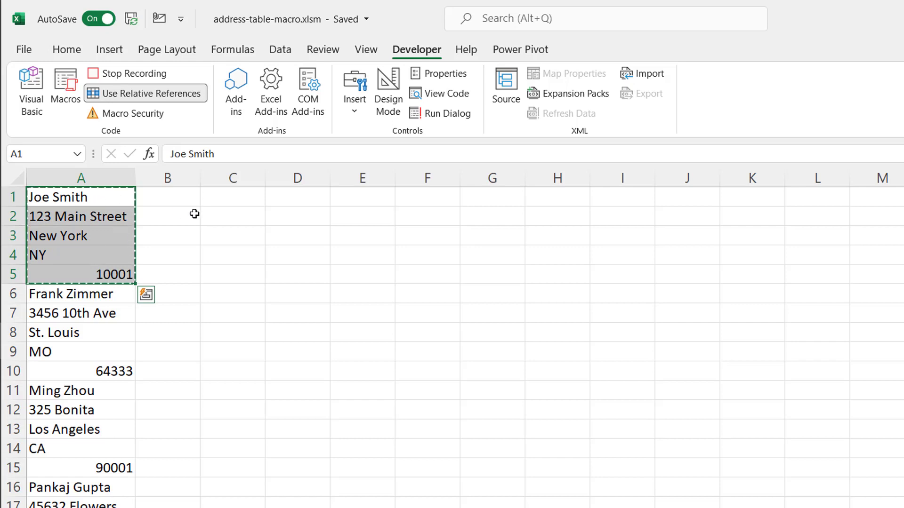
left_click(229, 197)
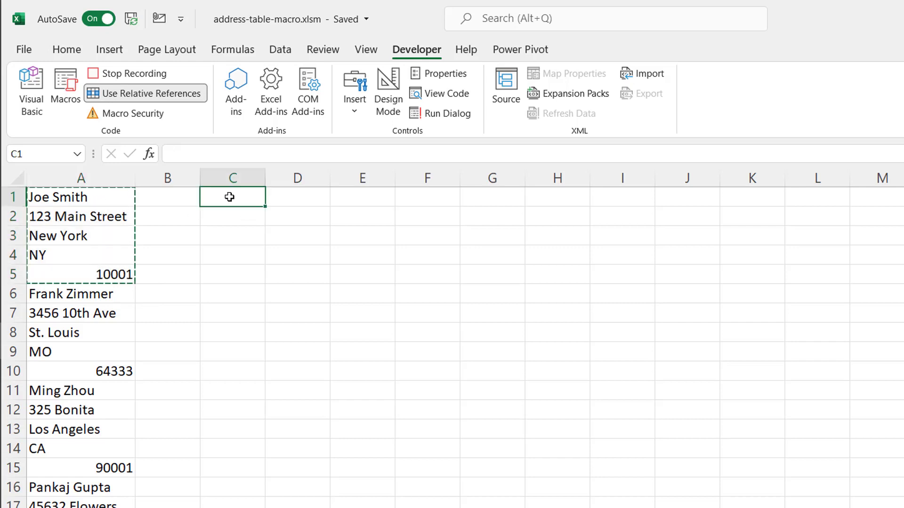
right_click(231, 197)
left_click(339, 280)
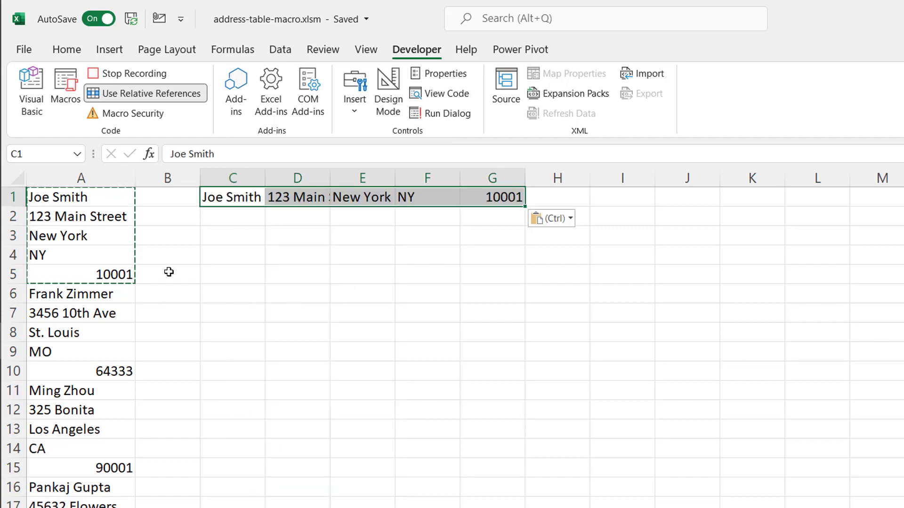
left_click(110, 295)
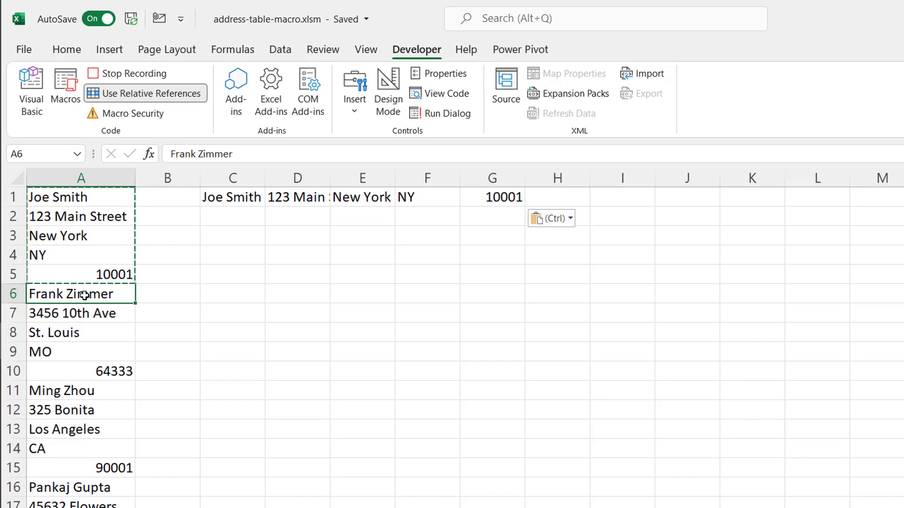
left_click(143, 74)
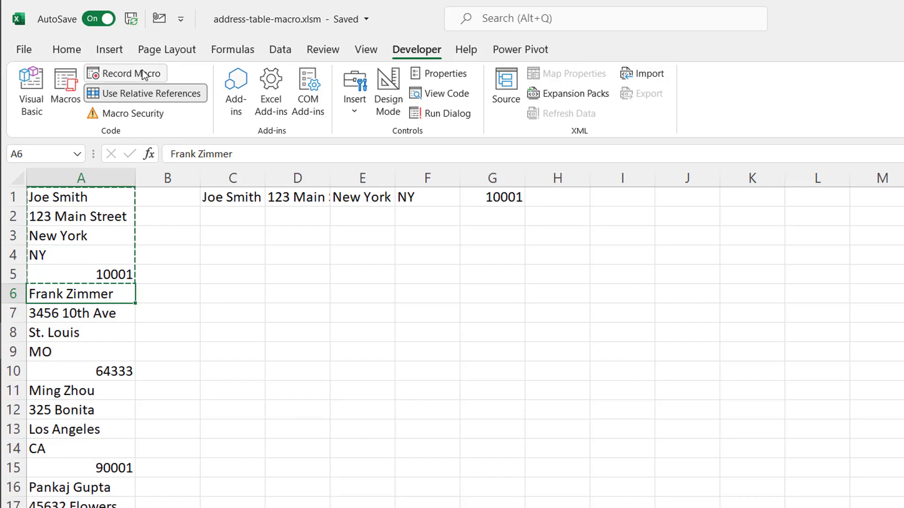
Edit Macro1 from the Macros list to view its recorded code in Module6.
left_click(68, 86)
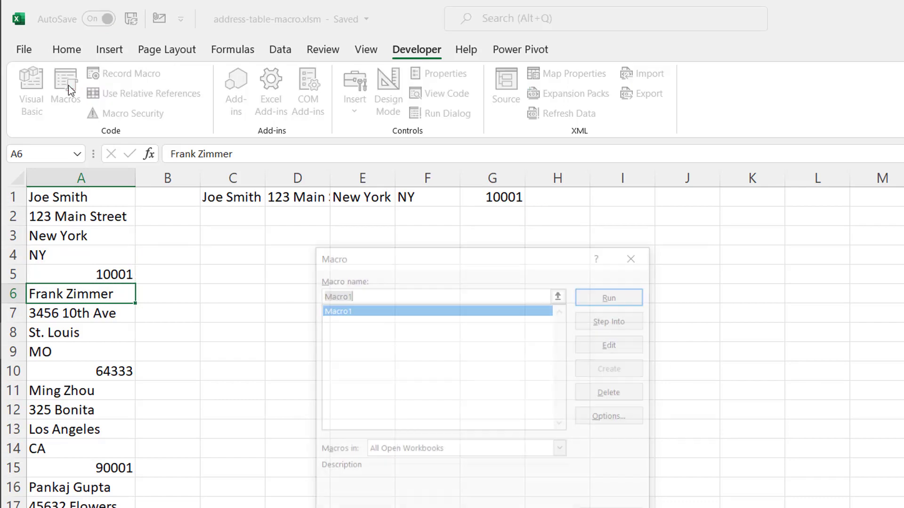
left_click(628, 343)
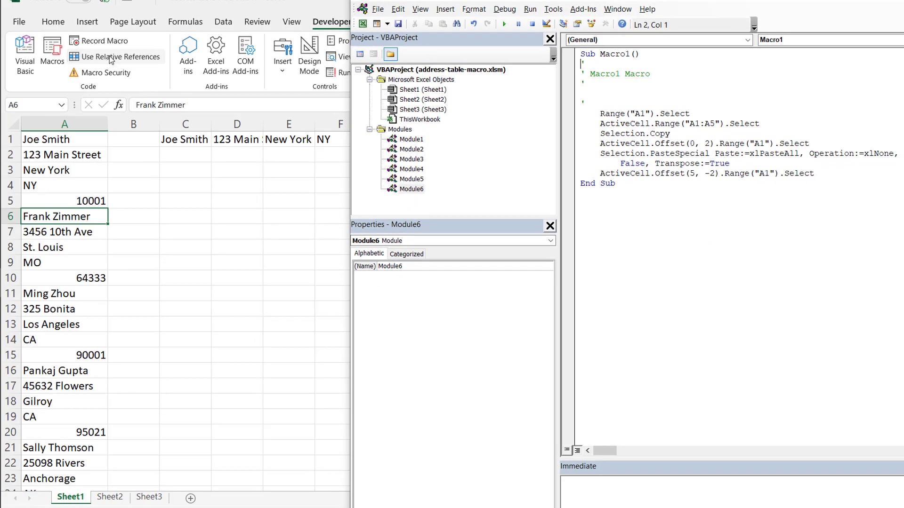
left_click(109, 59)
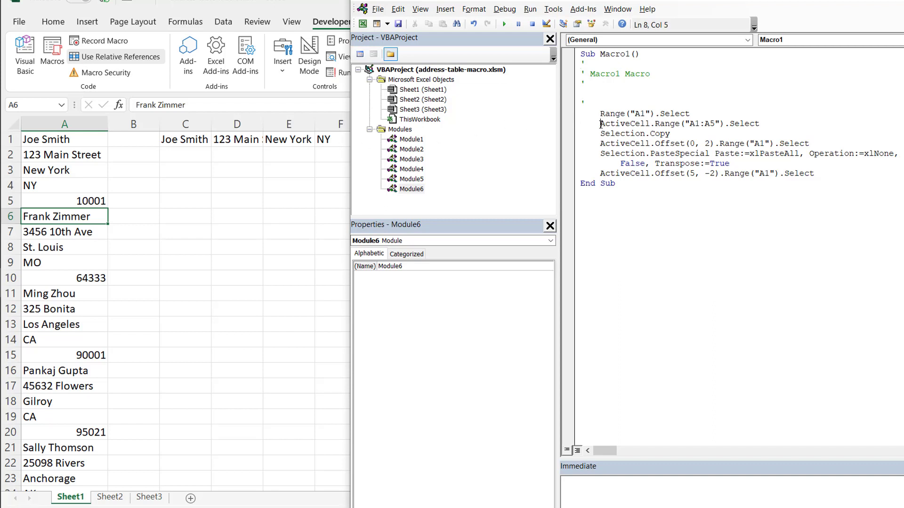
Add 'Do Until IsEmpty(ActiveCell)' above the A1:A5 selection and 'Loop' before End Sub.
key("Return")
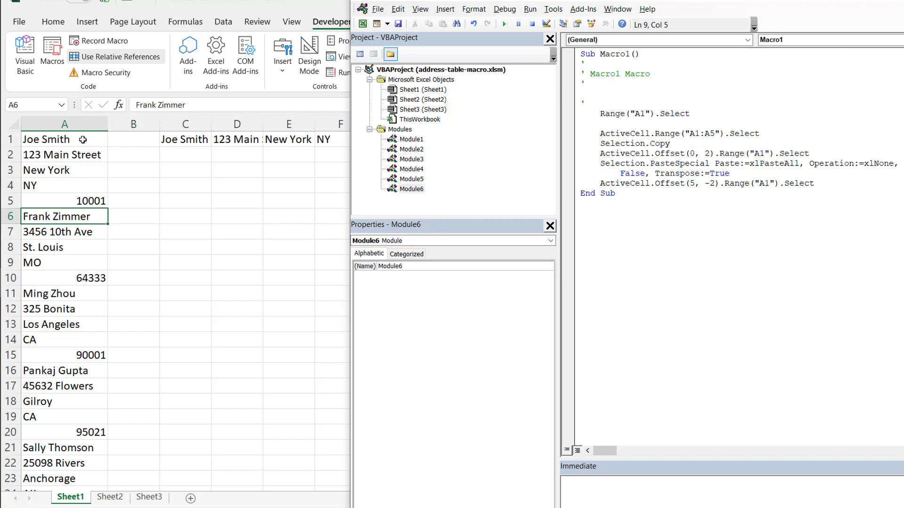
left_click(582, 124)
type("Do unt")
type("il isem-t")
type("pty")
type("(activ")
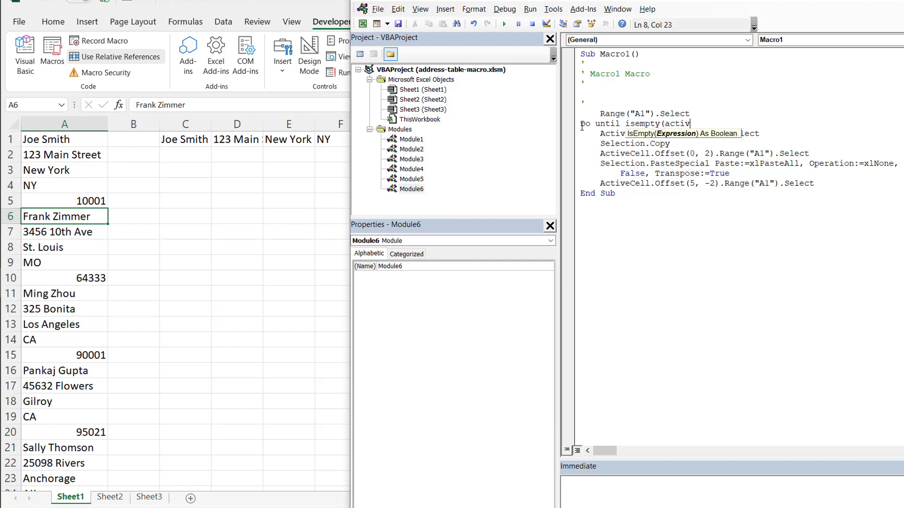
type("ecell")
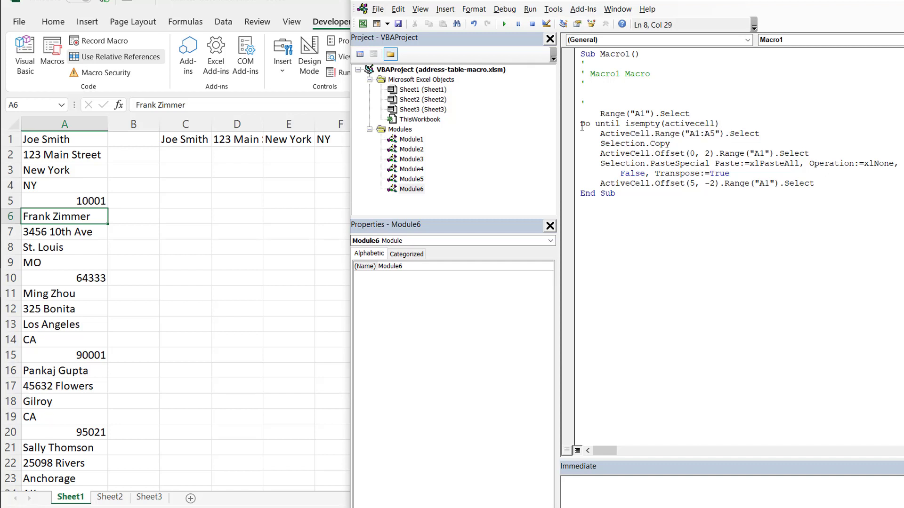
type(")")
key("Return")
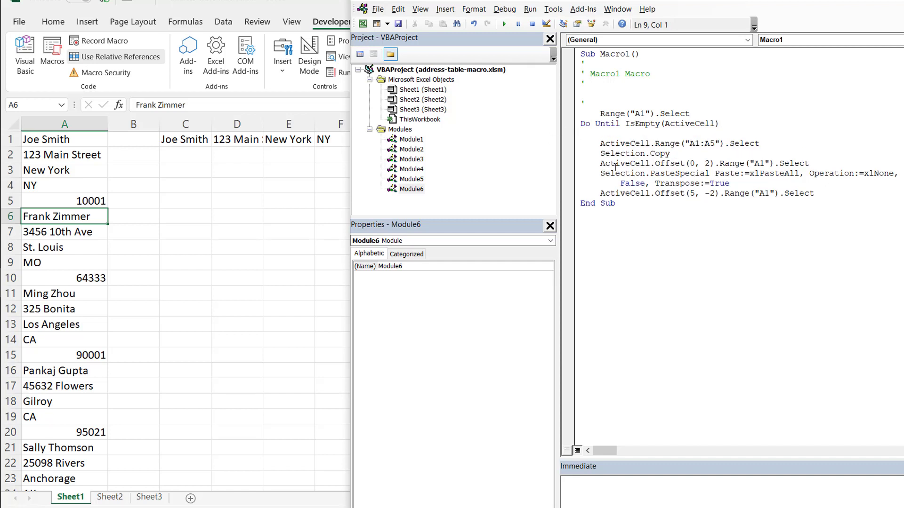
left_click(580, 205)
type("Loop")
key("Return")
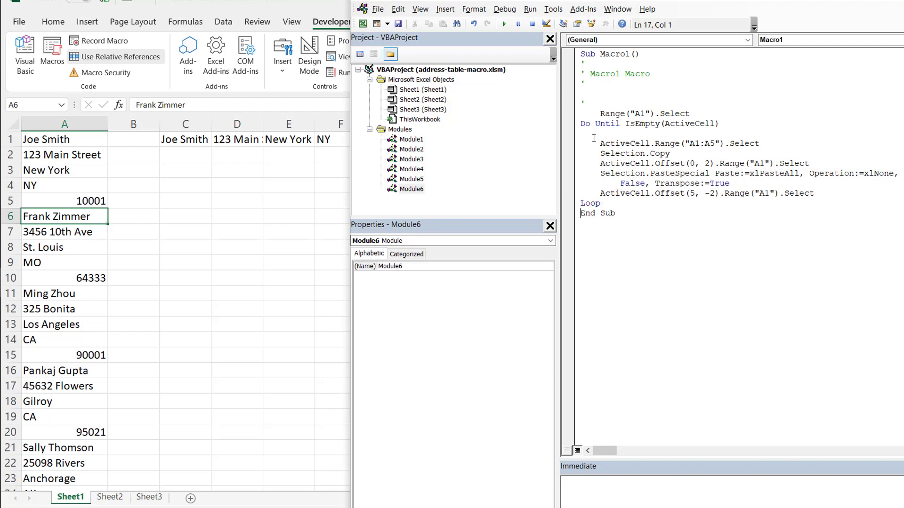
key("Return")
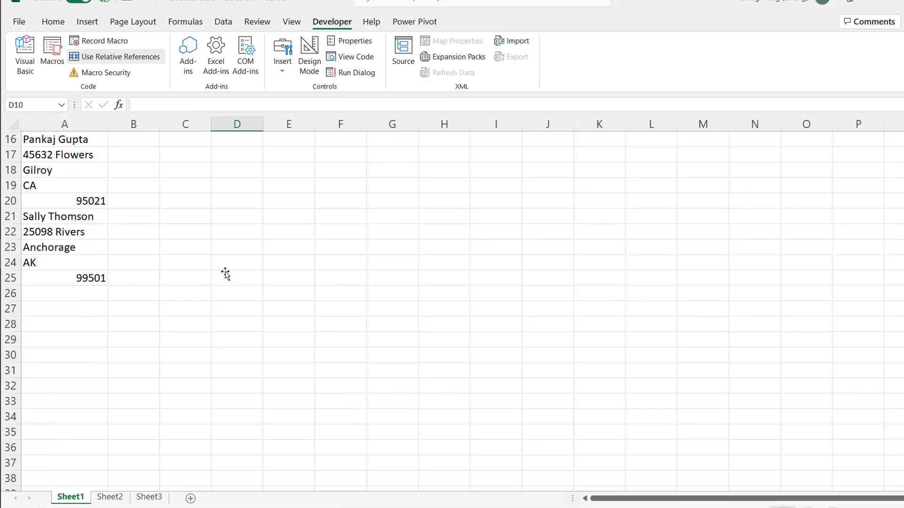
Delete columns C–H and run Macro1 across the full address list.
scroll(226, 272, "down", 2)
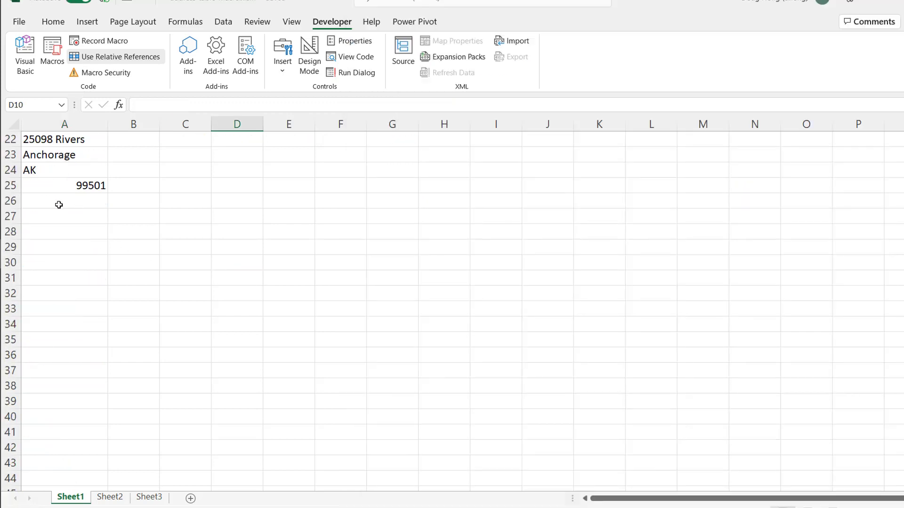
scroll(58, 204, "up", 7)
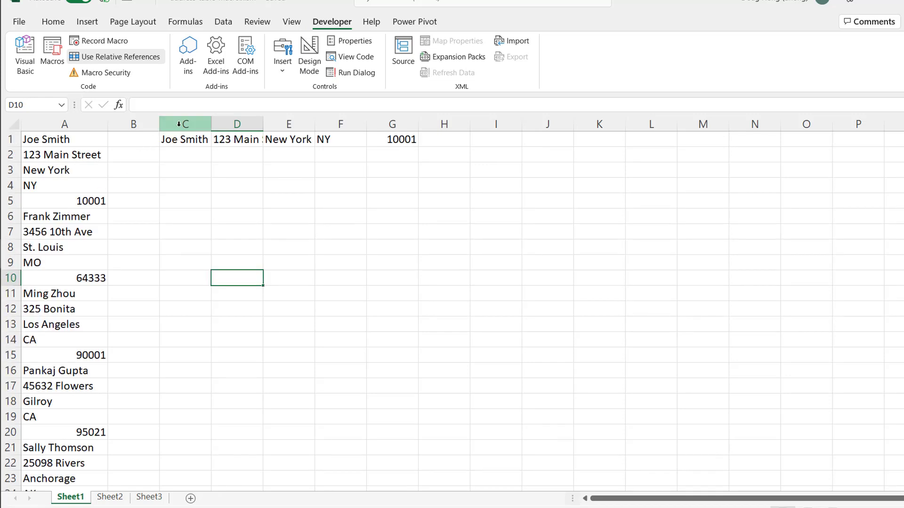
left_click_drag(175, 123, 445, 126)
right_click(401, 126)
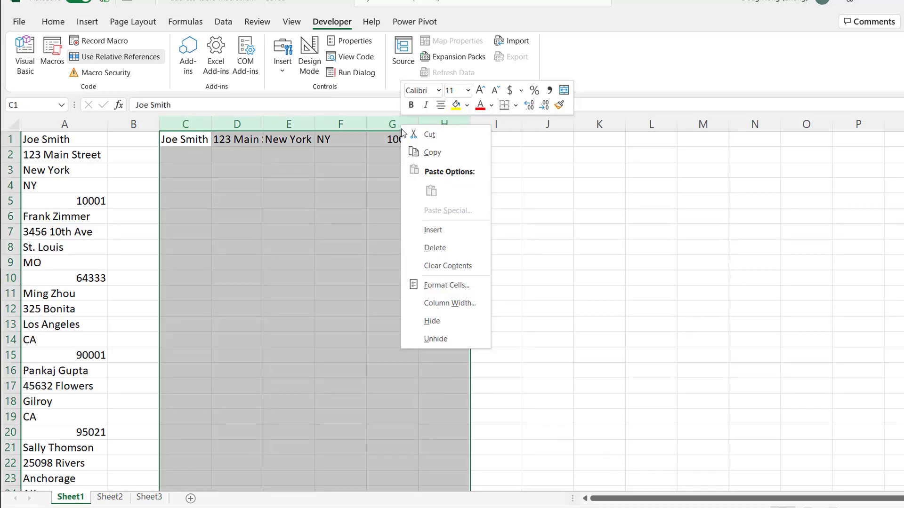
left_click(468, 245)
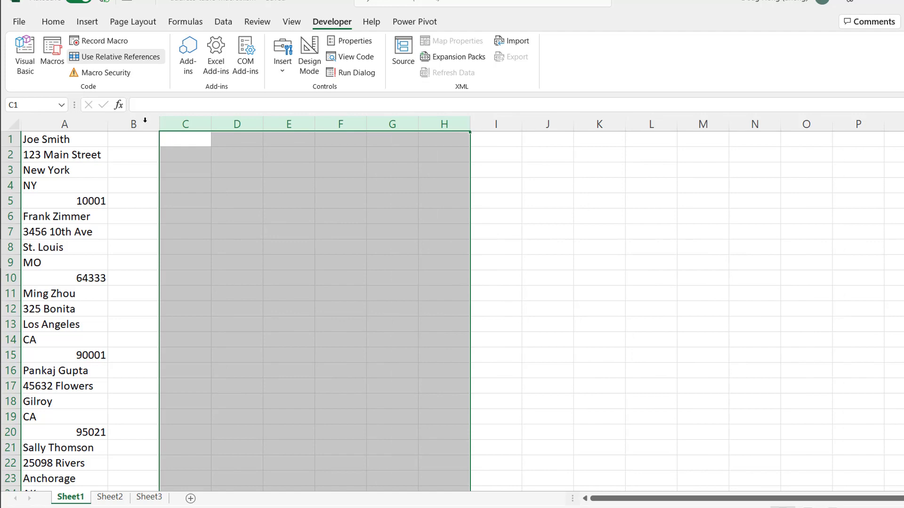
left_click(52, 52)
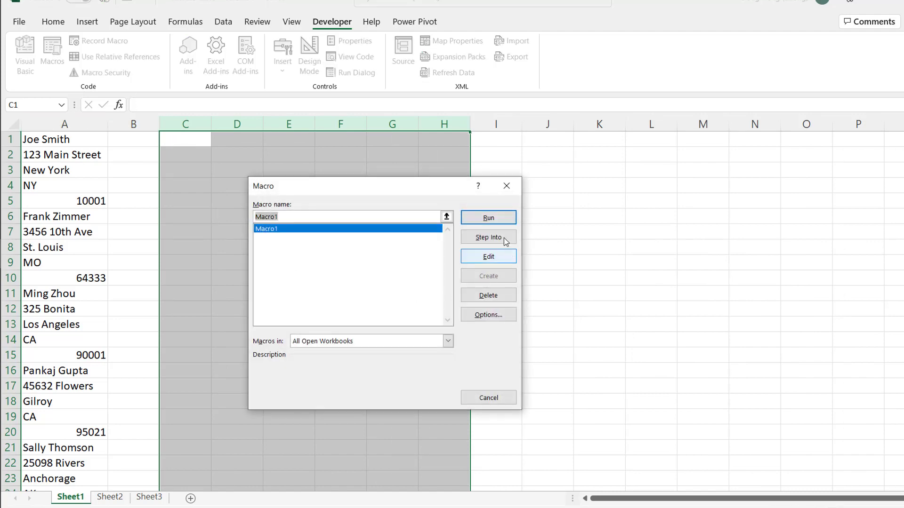
left_click(489, 218)
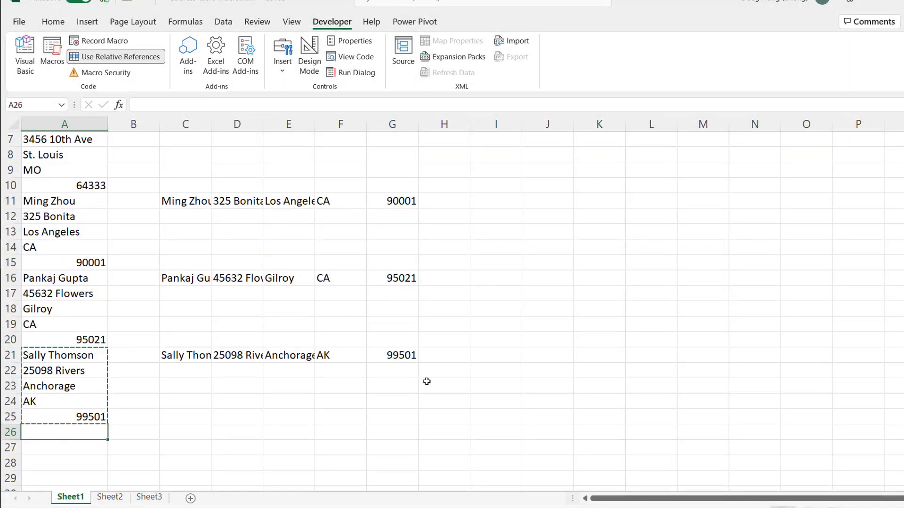
Start recording Macro3 and select the blank cells in columns C–G via Go To Special.
left_click(121, 58)
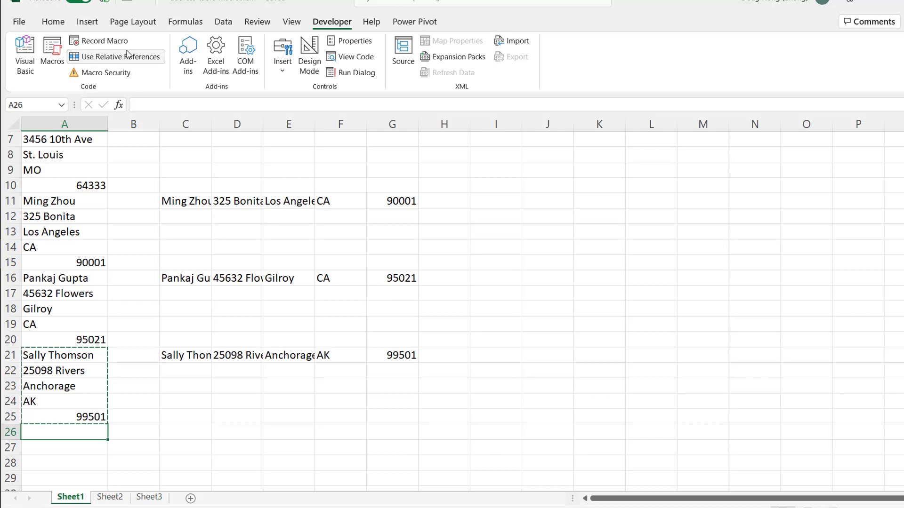
left_click(124, 45)
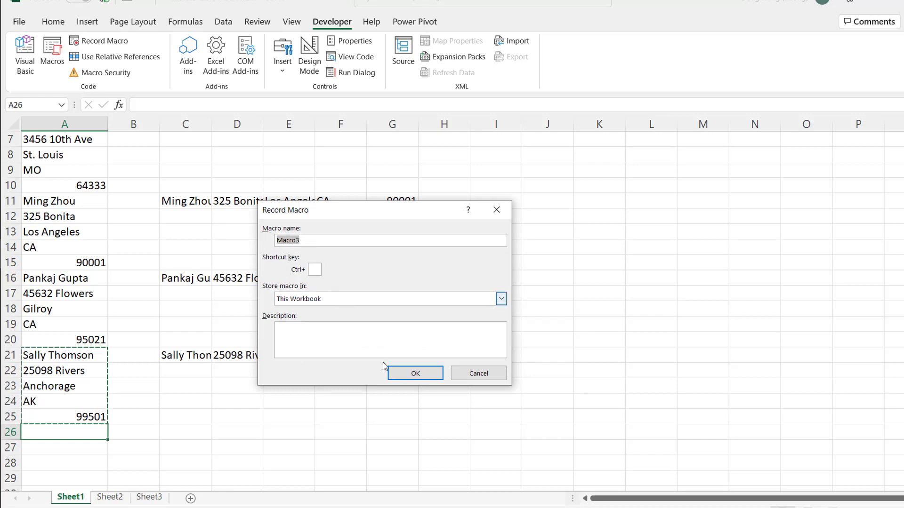
left_click(414, 374)
left_click_drag(186, 123, 393, 127)
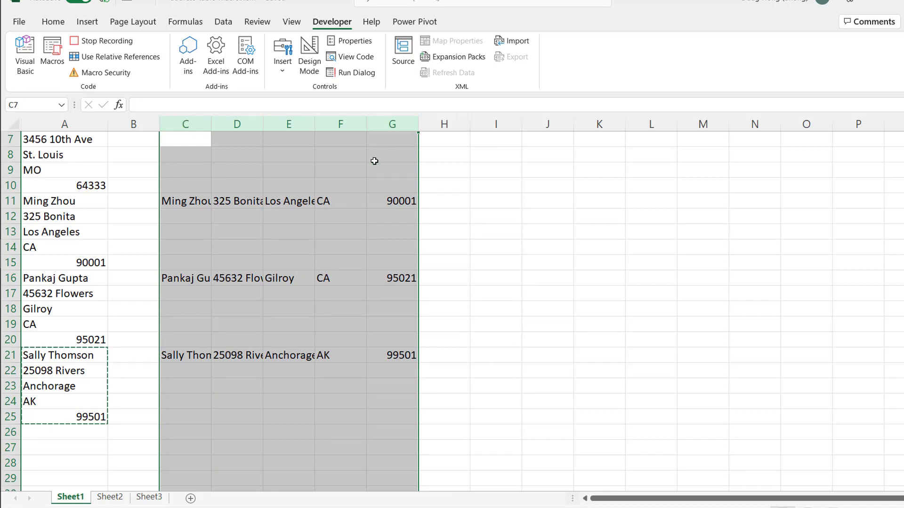
key("ctrl+g")
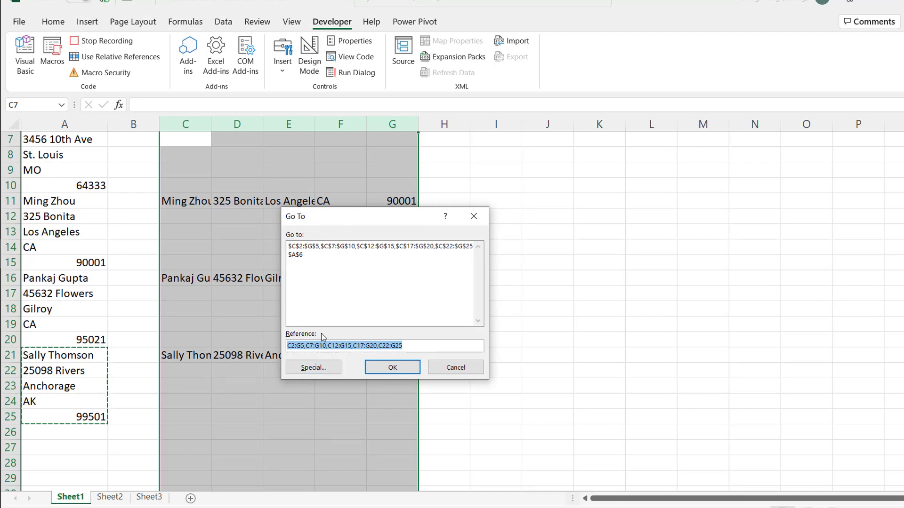
left_click(314, 368)
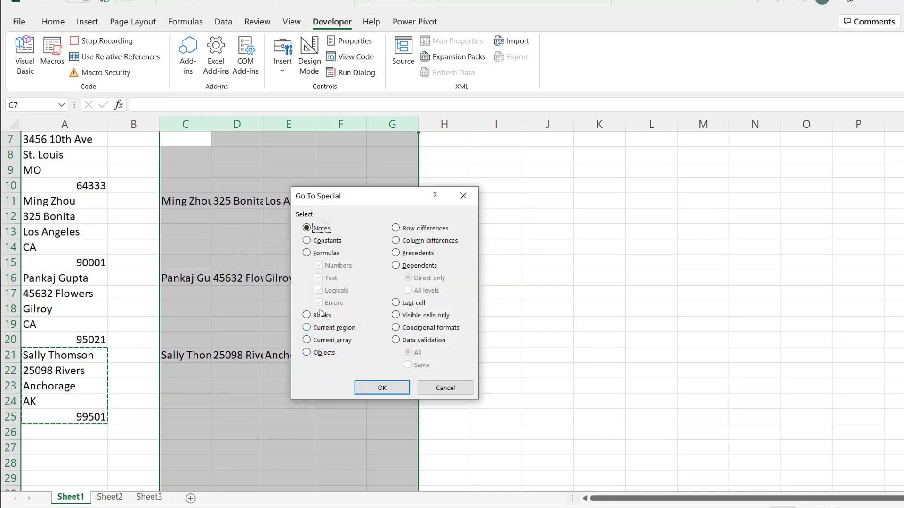
left_click(306, 317)
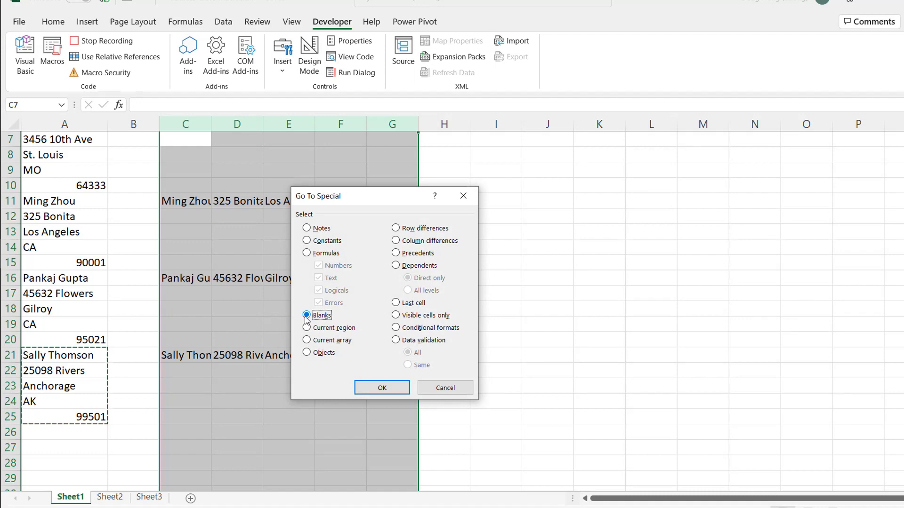
left_click(382, 387)
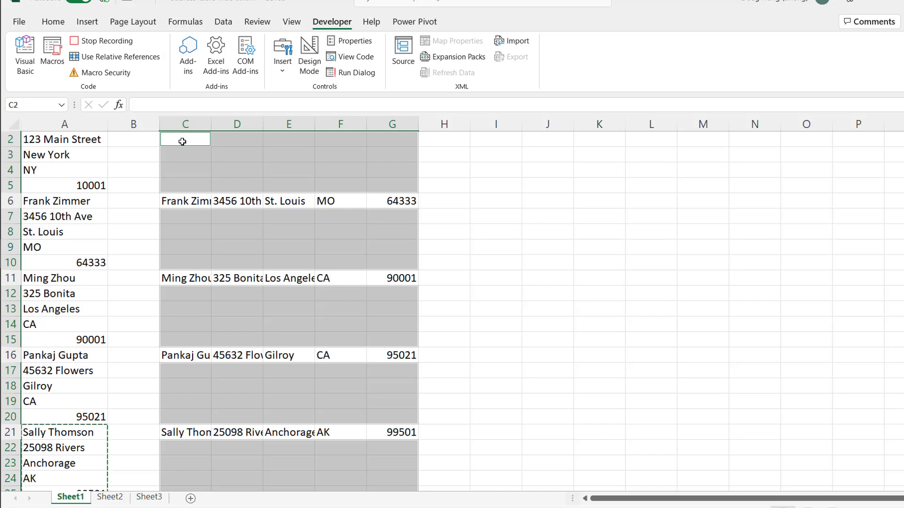
Delete the selected blank cells, shifting the remaining cells up.
right_click(182, 142)
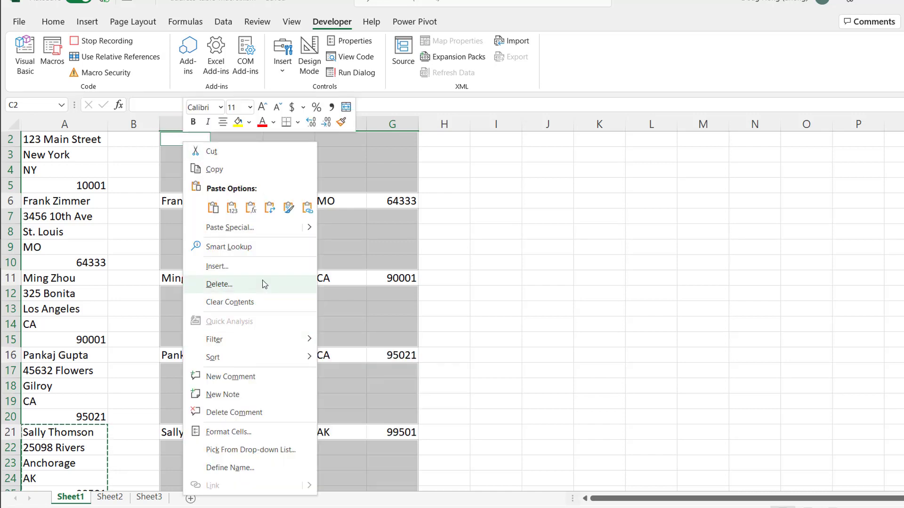
left_click(219, 284)
left_click(225, 293)
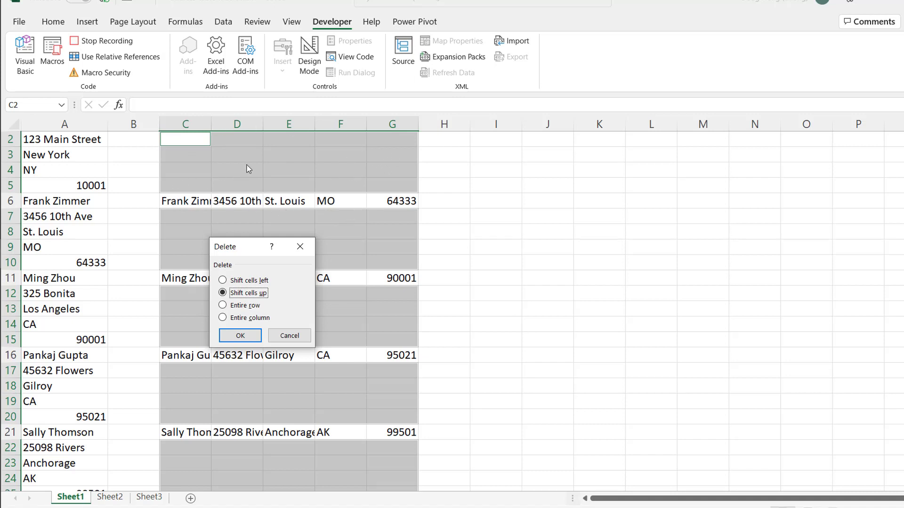
left_click(248, 336)
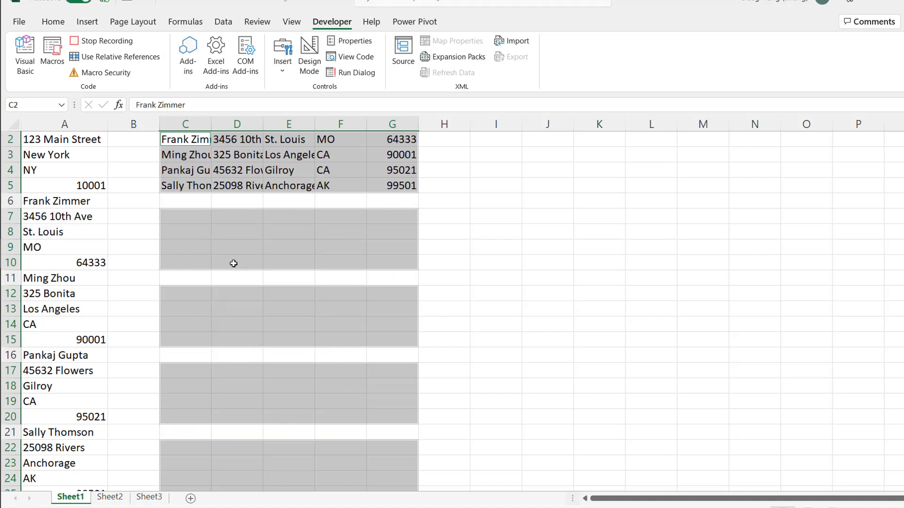
Stop recording and open Macro3's code in the VBA editor.
left_click(96, 43)
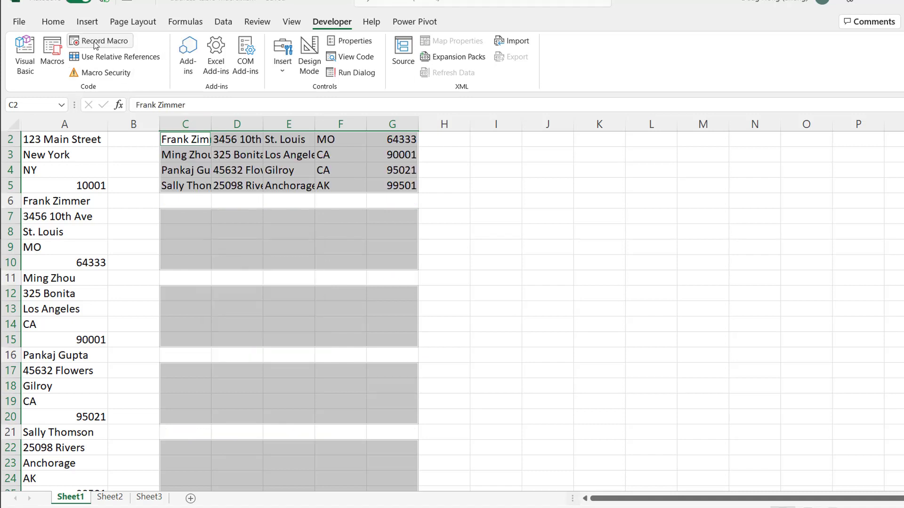
left_click(53, 50)
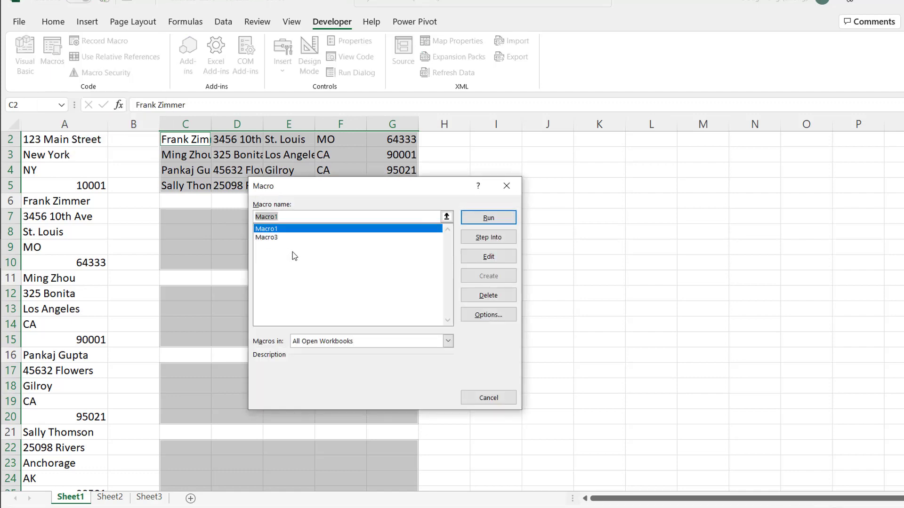
left_click(290, 237)
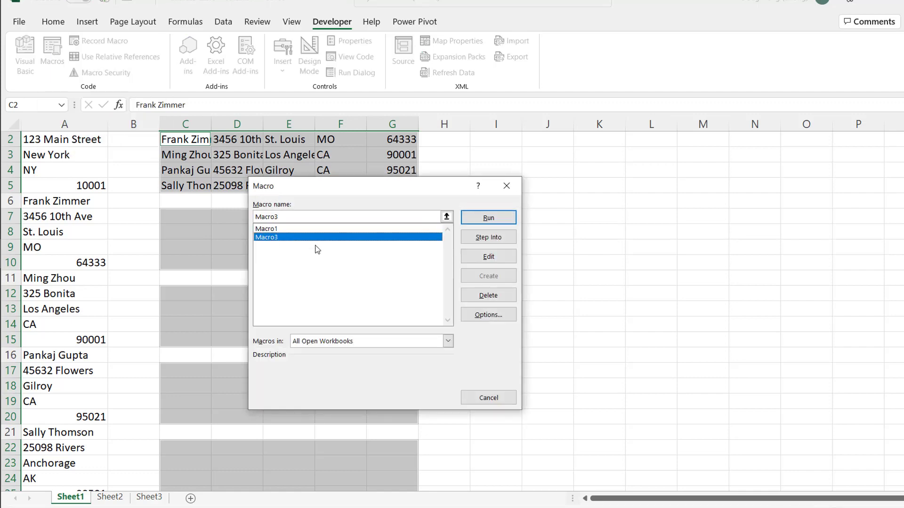
left_click(488, 256)
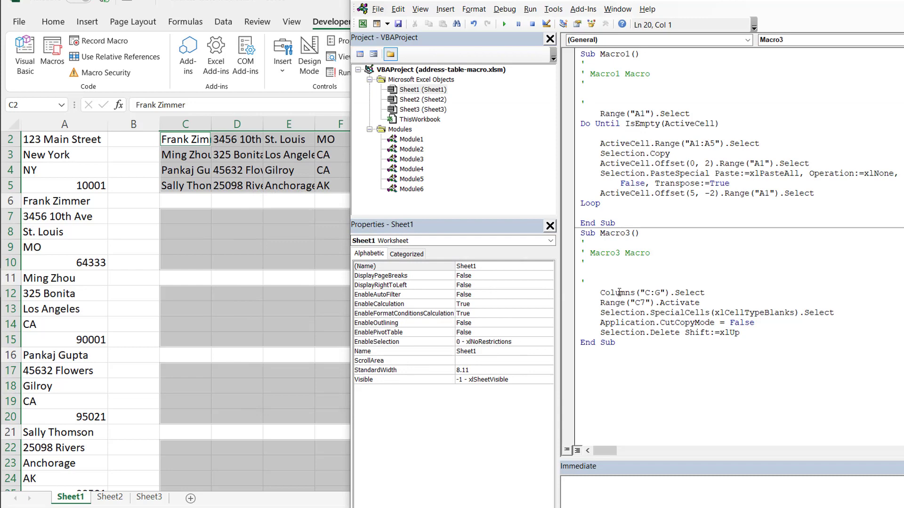
Copy Macro3's blank-cell cleanup lines and paste them after Macro1's Loop.
left_click_drag(603, 295, 742, 333)
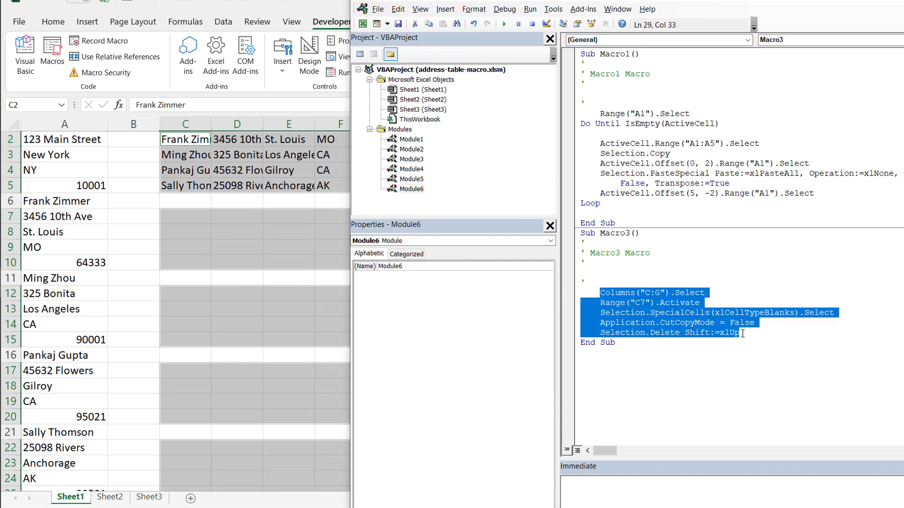
key("ctrl+c")
left_click(603, 207)
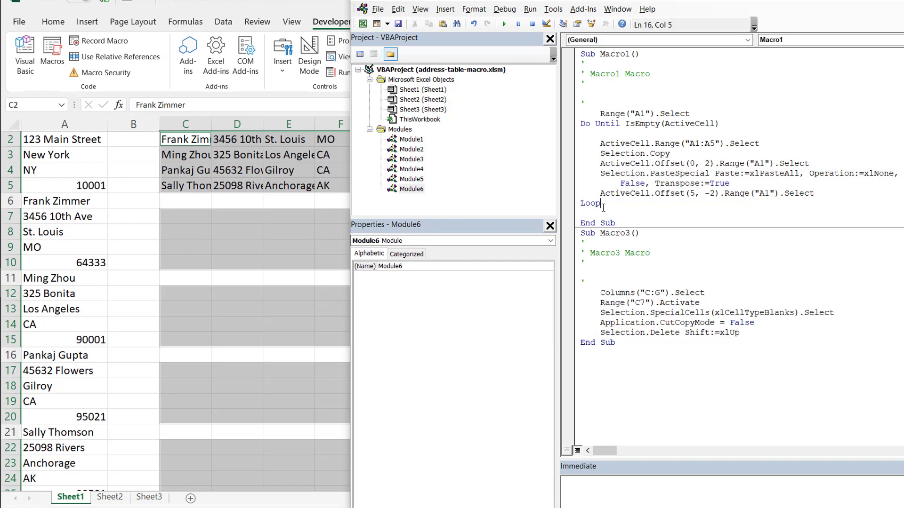
key("Return")
key("Return")
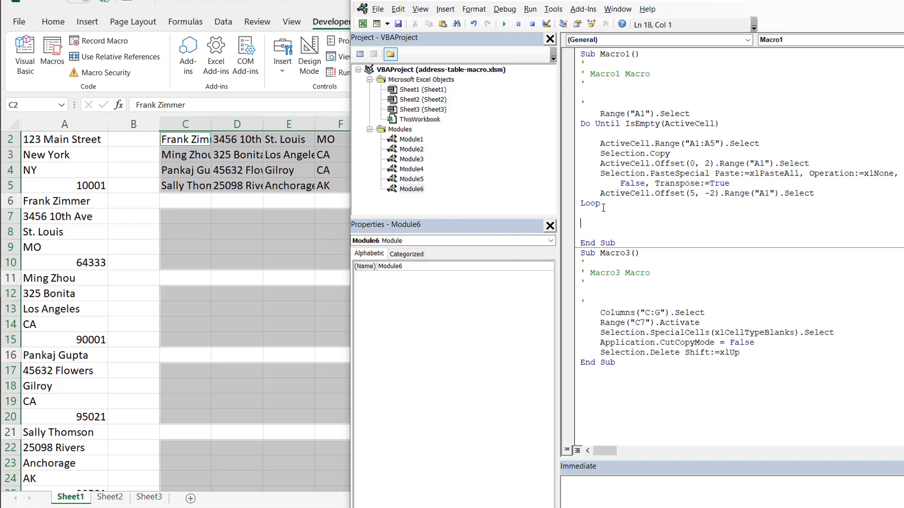
key("ctrl+v")
Delete the Macro3 procedure and return to the Excel sheet.
left_click_drag(583, 293, 680, 432)
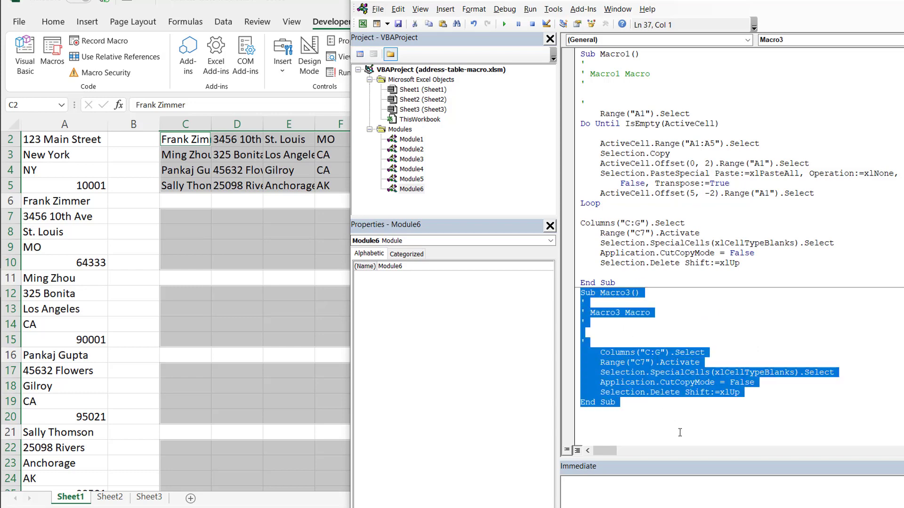
key("Delete")
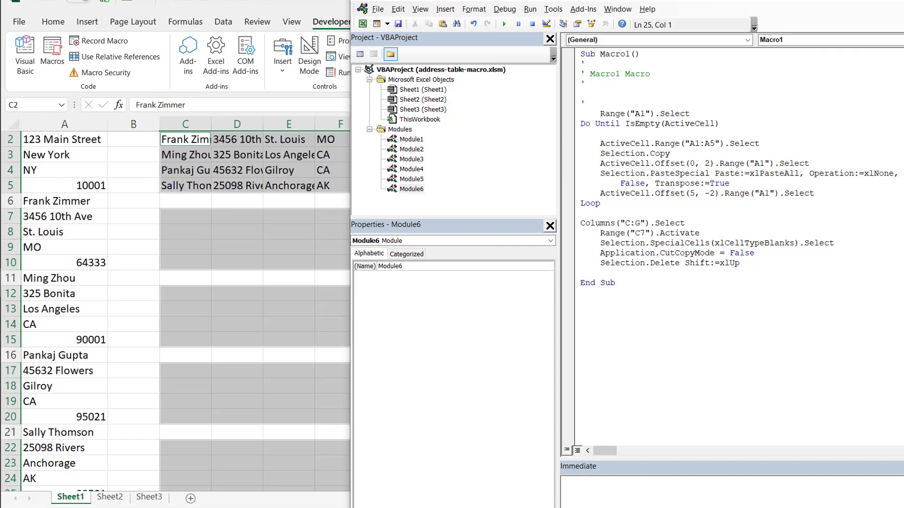
key("alt+F11")
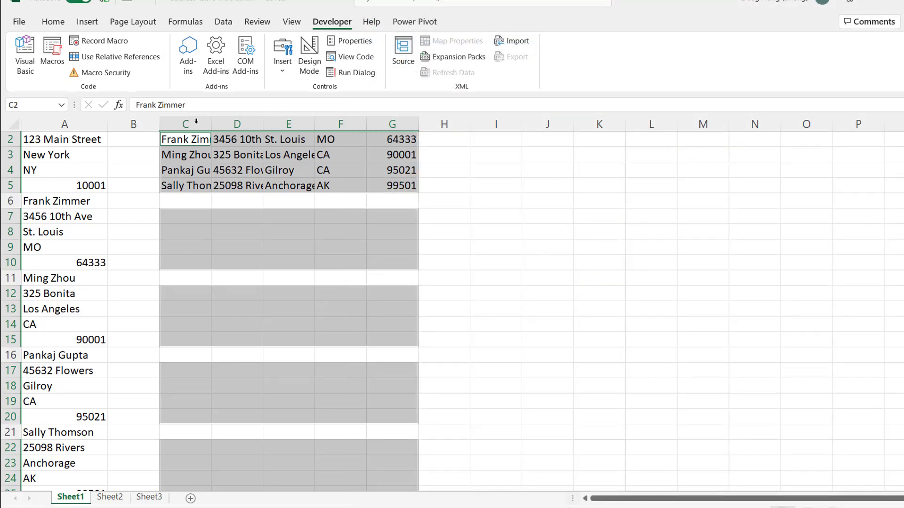
Delete columns C–G and rerun Macro1 to fill C1:G5 with the five addresses.
left_click_drag(185, 124, 393, 123)
right_click(393, 123)
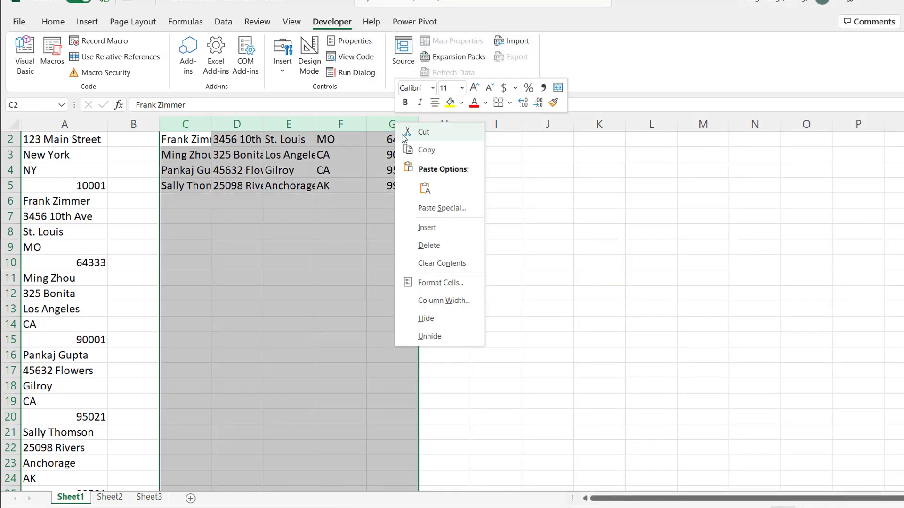
left_click(458, 245)
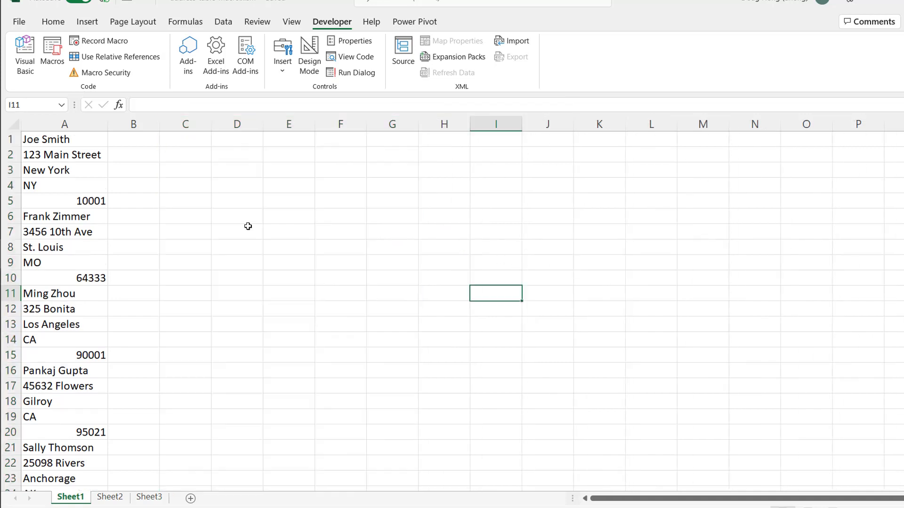
left_click(248, 226)
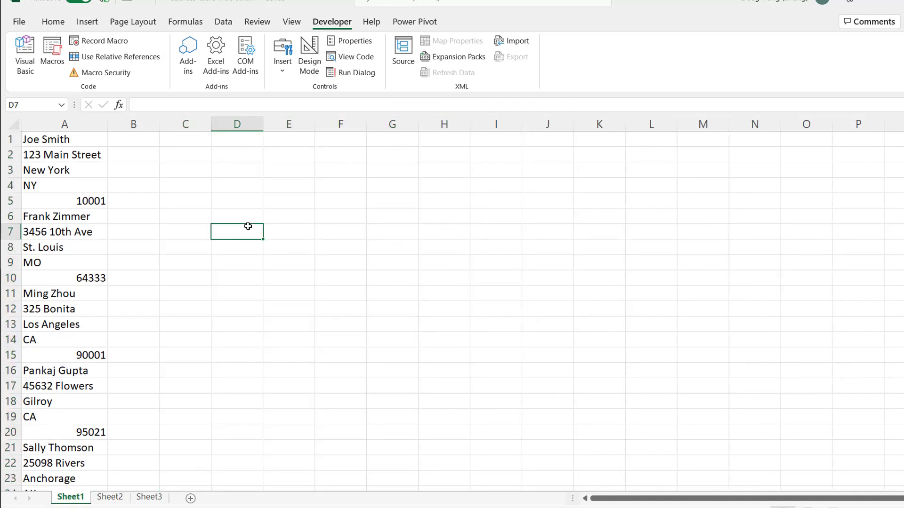
left_click(53, 52)
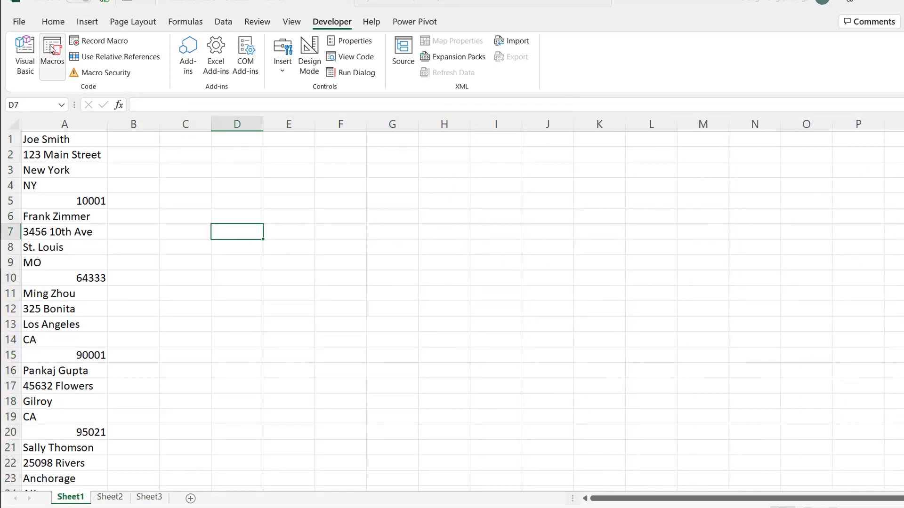
left_click(490, 218)
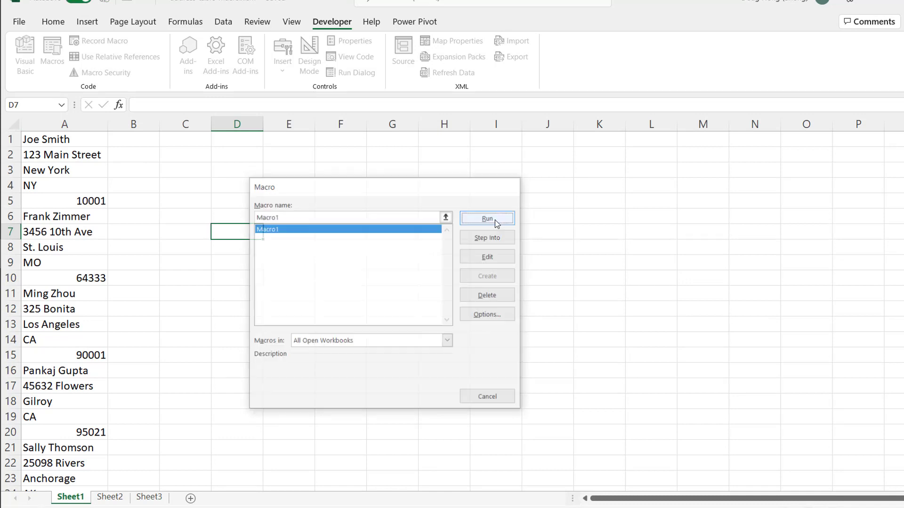
left_click(512, 284)
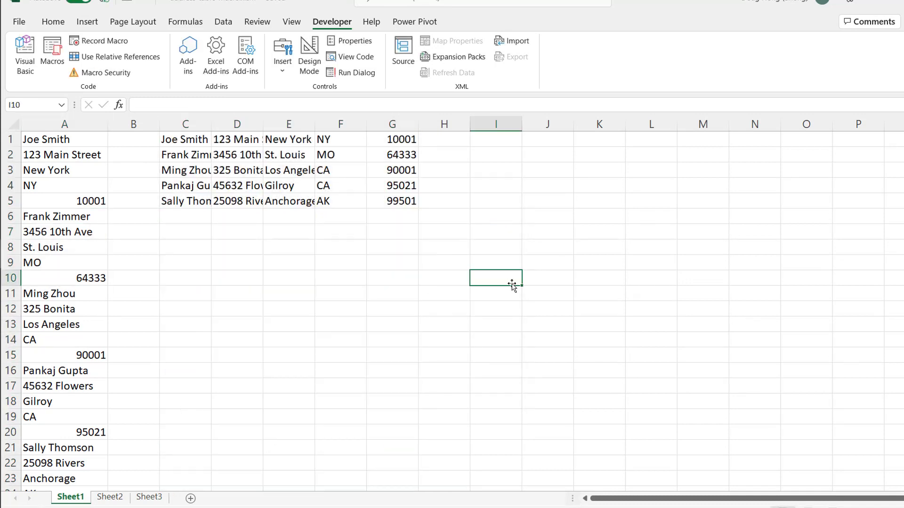
Move the addresses down to C2:G6 and enter headers Name, Address, City, State, Zip in C1:G1.
left_click_drag(184, 140, 370, 227)
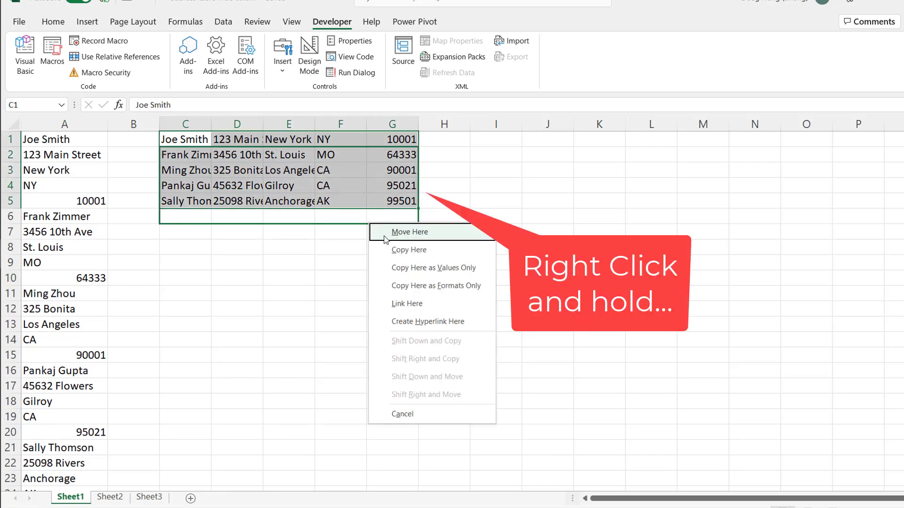
left_click(418, 237)
left_click(186, 138)
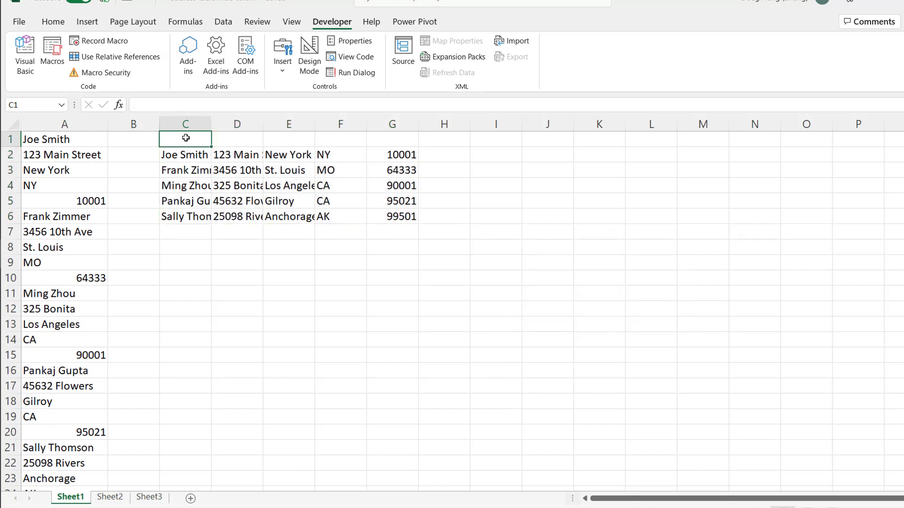
type("Name")
key("Tab")
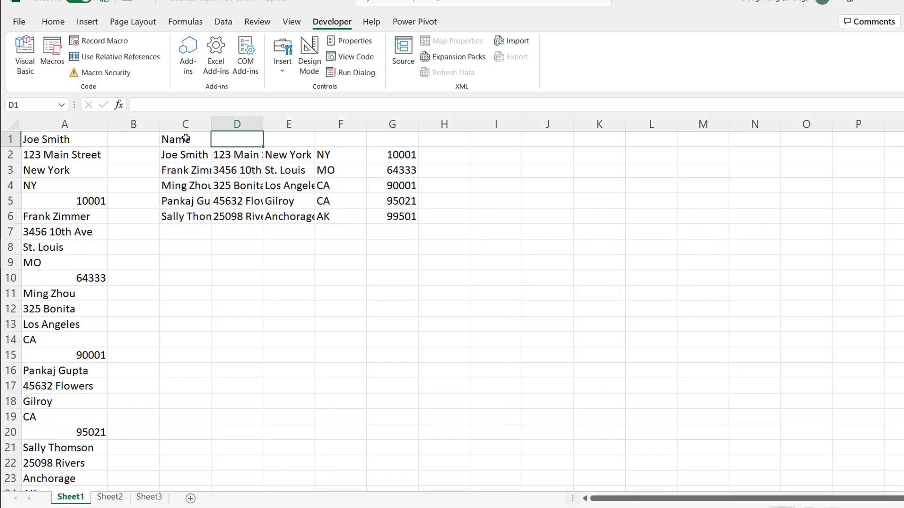
type("Address")
key("Tab")
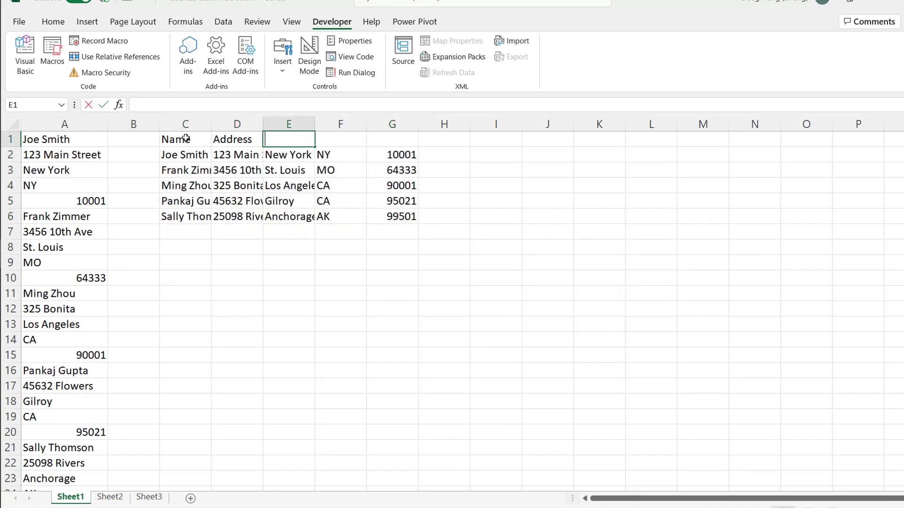
type("City")
key("Tab")
type("State")
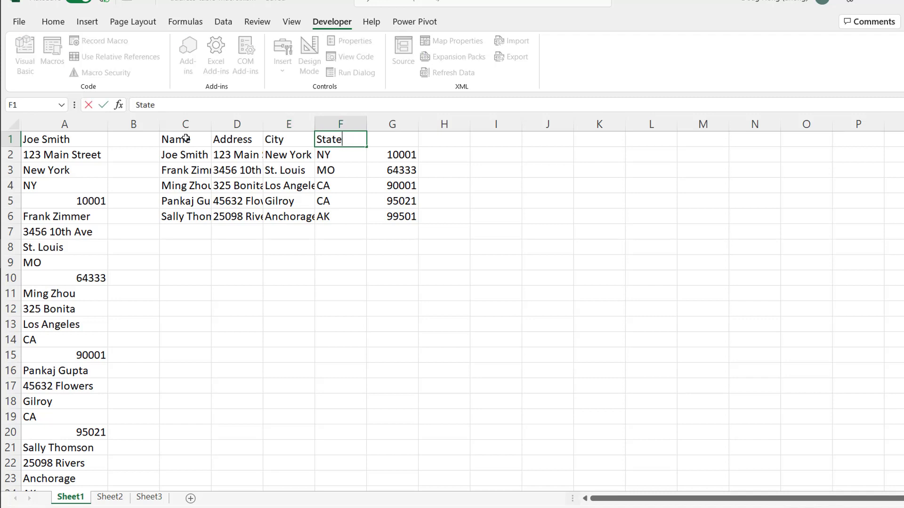
key("Tab")
type("Zi[p")
key("BackSpace")
key("BackSpace")
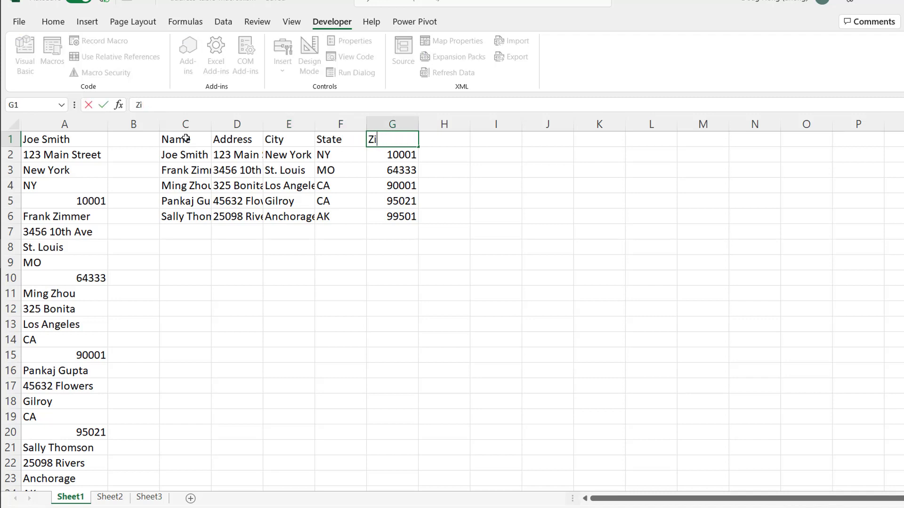
type("p")
key("Return")
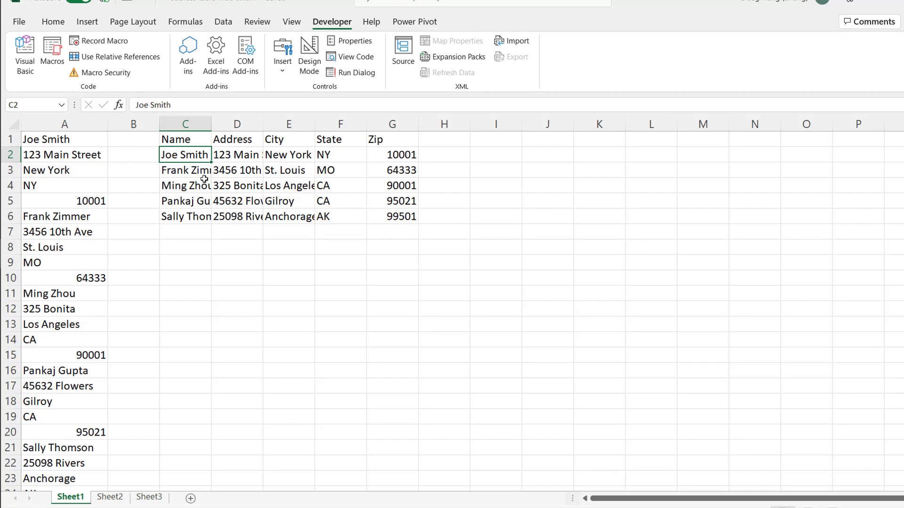
Format C1:G6 as a table with headers and autofit columns C–G.
left_click(223, 184)
key("ctrl+t")
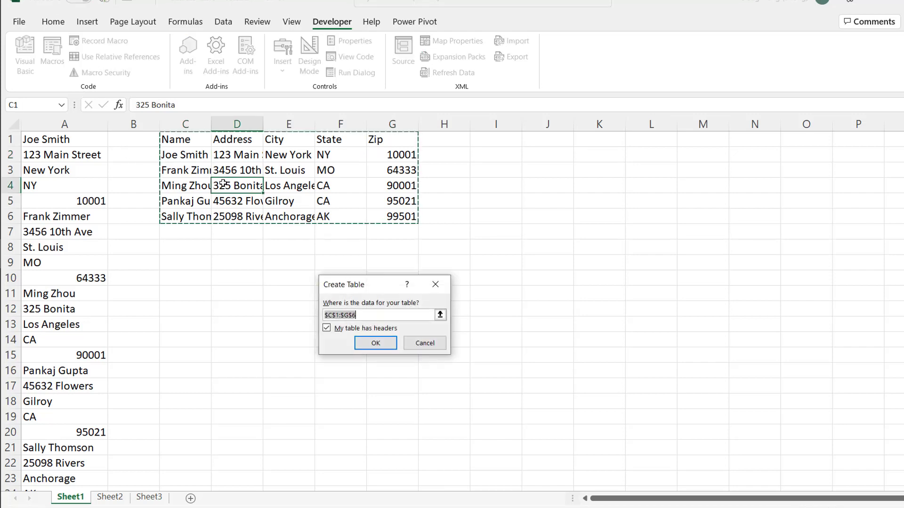
key("Return")
left_click_drag(185, 125, 400, 126)
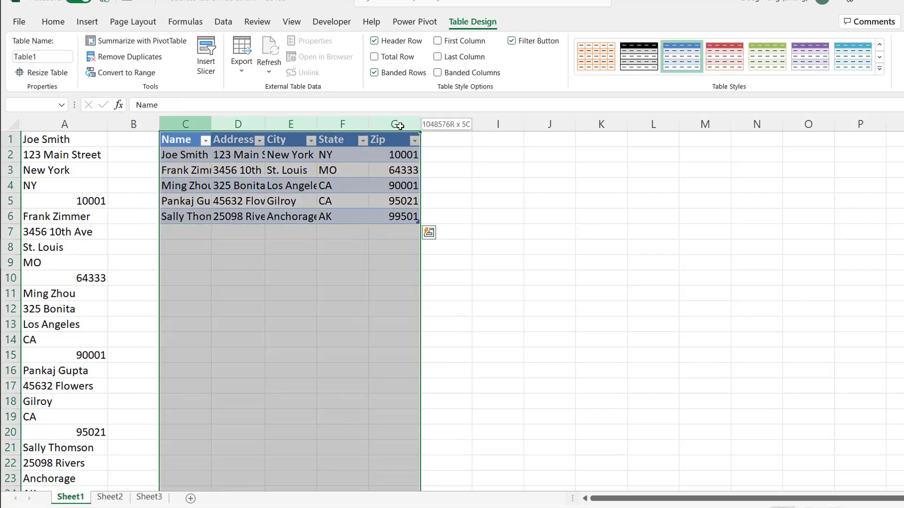
double_click(370, 123)
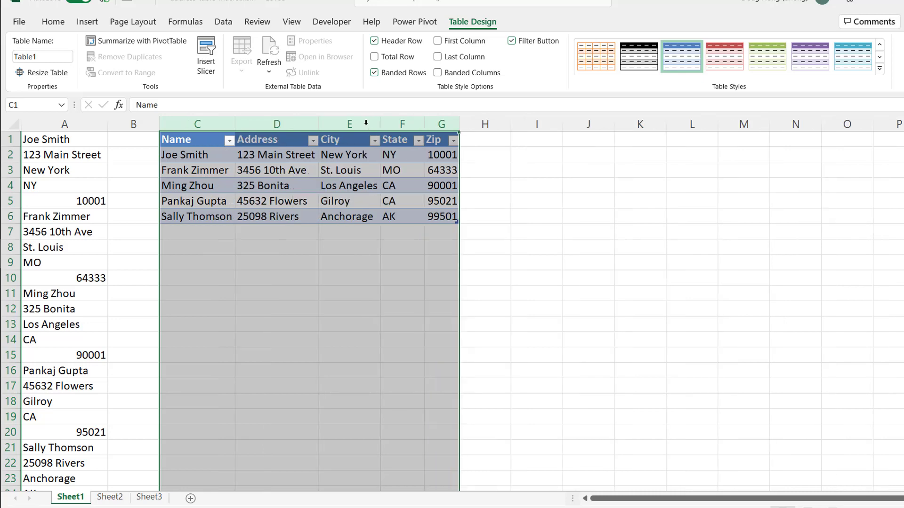
left_click(366, 294)
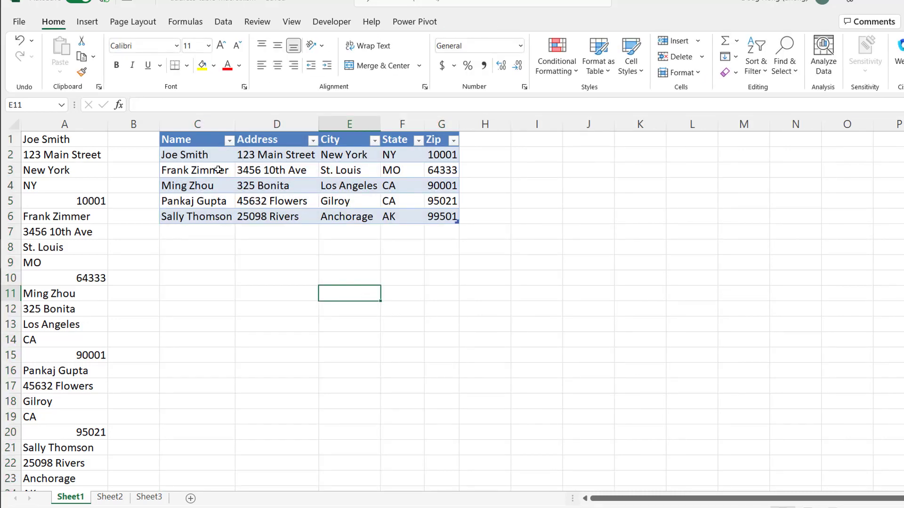